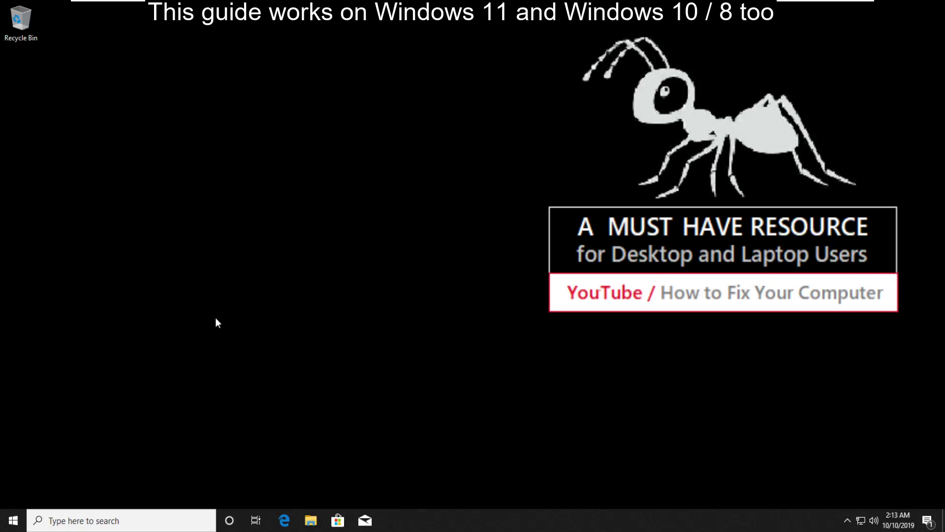
# Step: Launch Command Prompt as administrator from a 'cmd' Start search and approve the UAC prompt
pyautogui.click(13, 521)
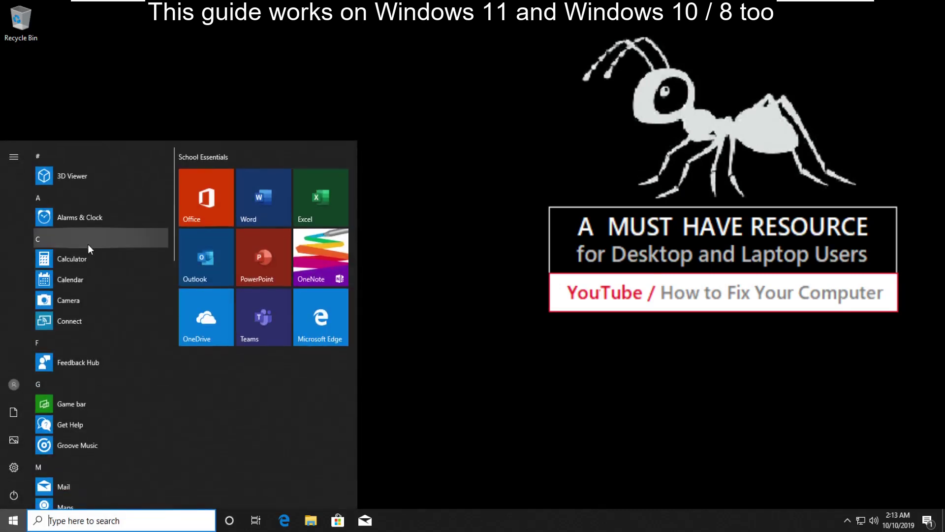
pyautogui.write('cmd')
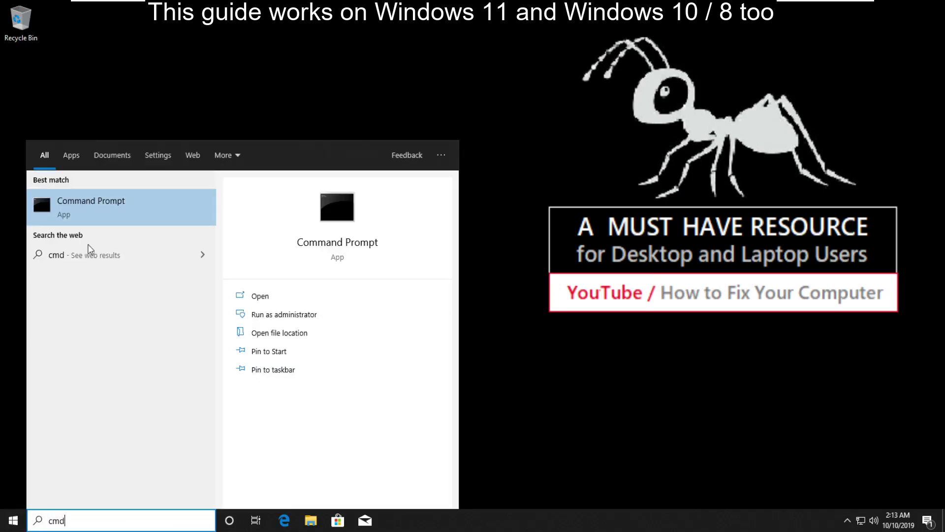
pyautogui.rightClick(84, 209)
pyautogui.click(131, 217)
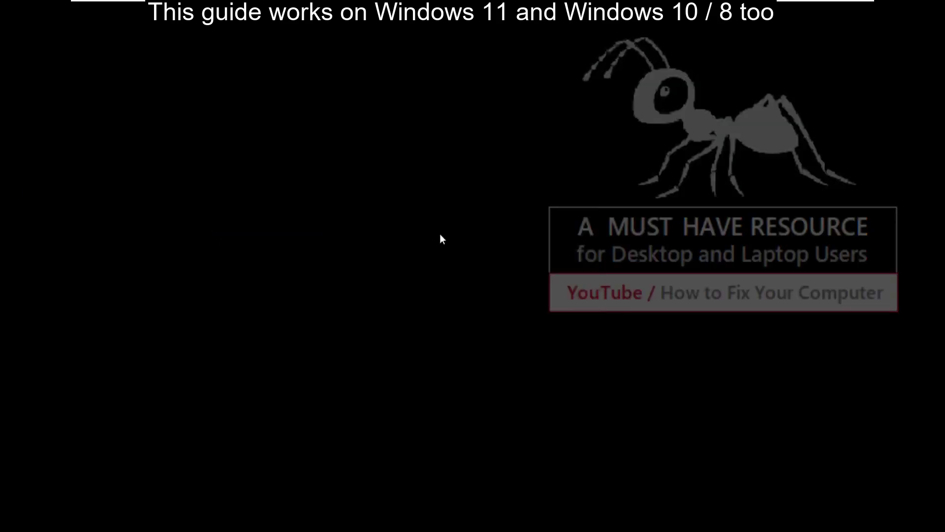
pyautogui.click(423, 333)
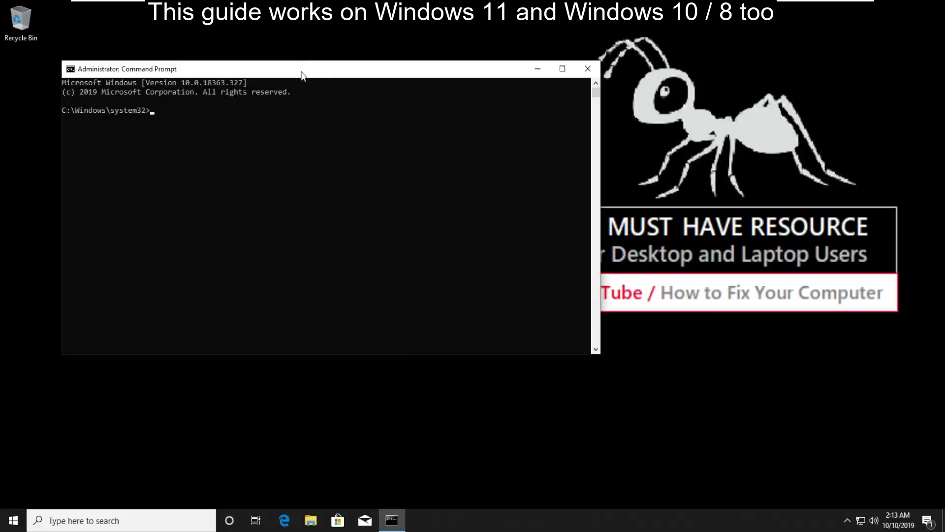
# Step: Stop the wuauserv, cryptsvc and bits services with net stop commands
pyautogui.moveTo(293, 77); pyautogui.dragTo(395, 86)
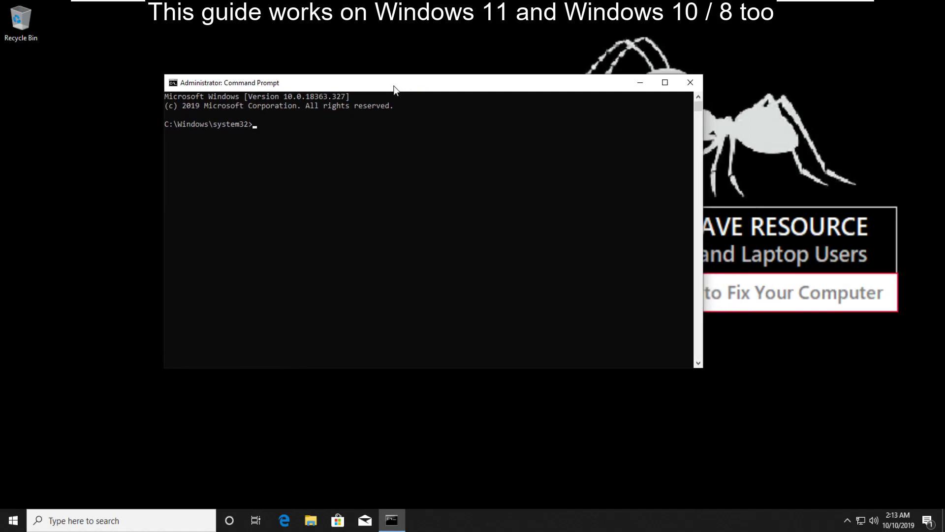
pyautogui.write('net')
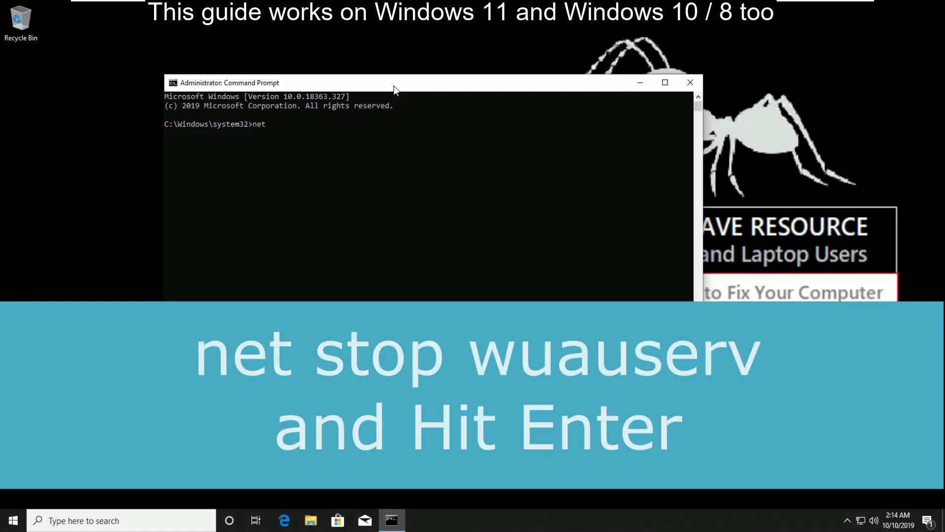
pyautogui.write(' stop')
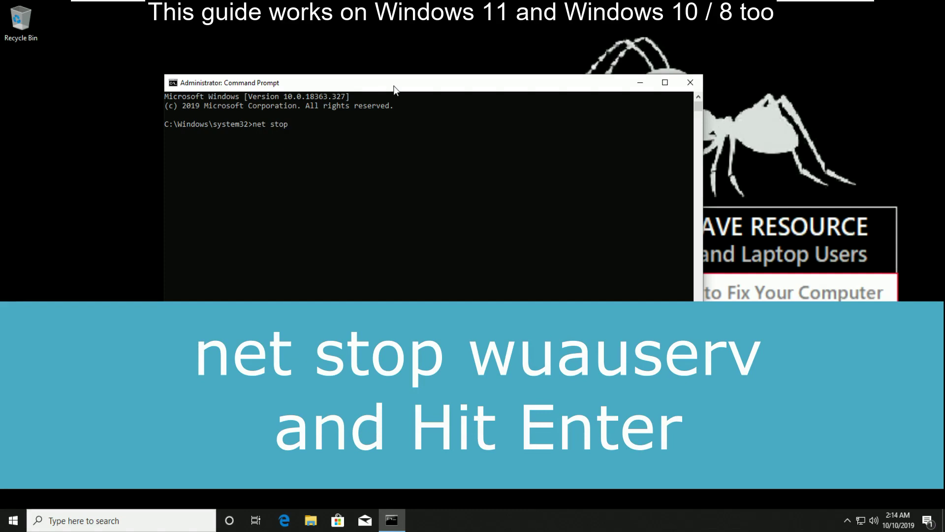
pyautogui.write(' wuauserv')
pyautogui.press('Return')
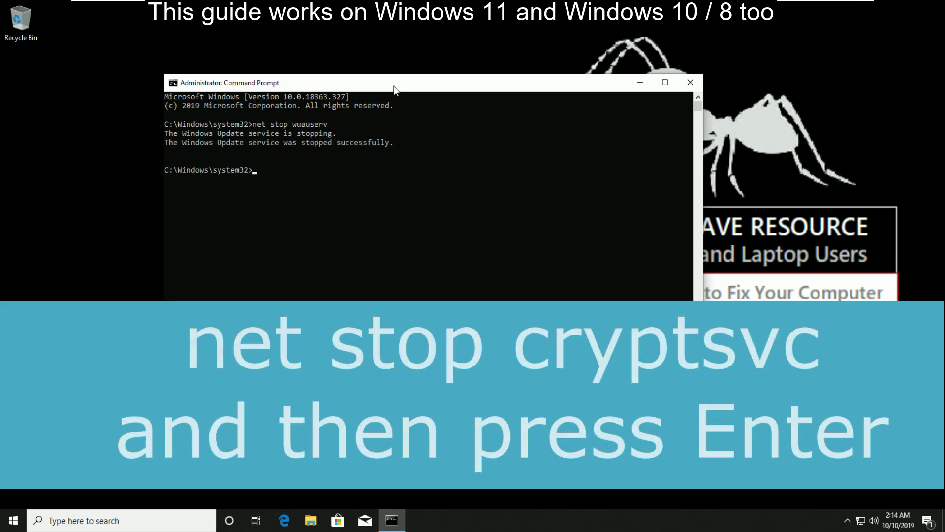
pyautogui.write('net ')
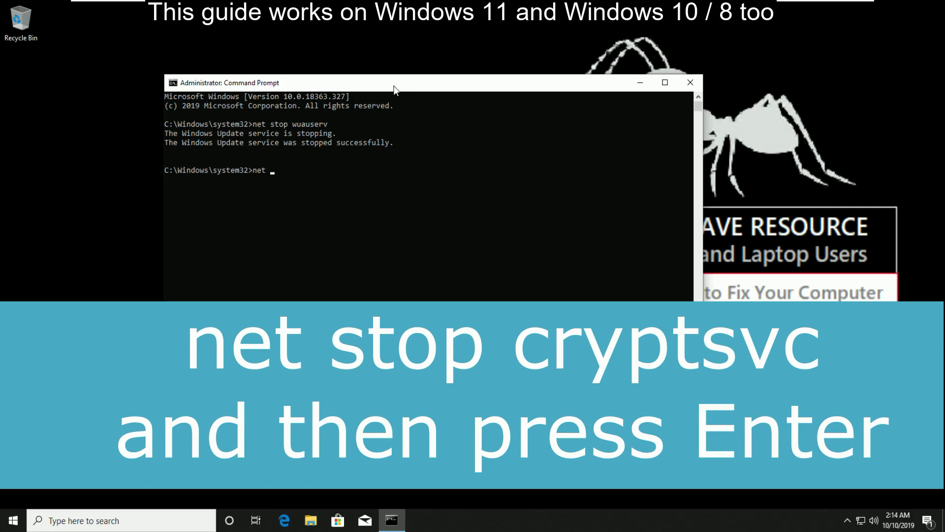
pyautogui.write('stop crypt')
pyautogui.write('svc')
pyautogui.press('Return')
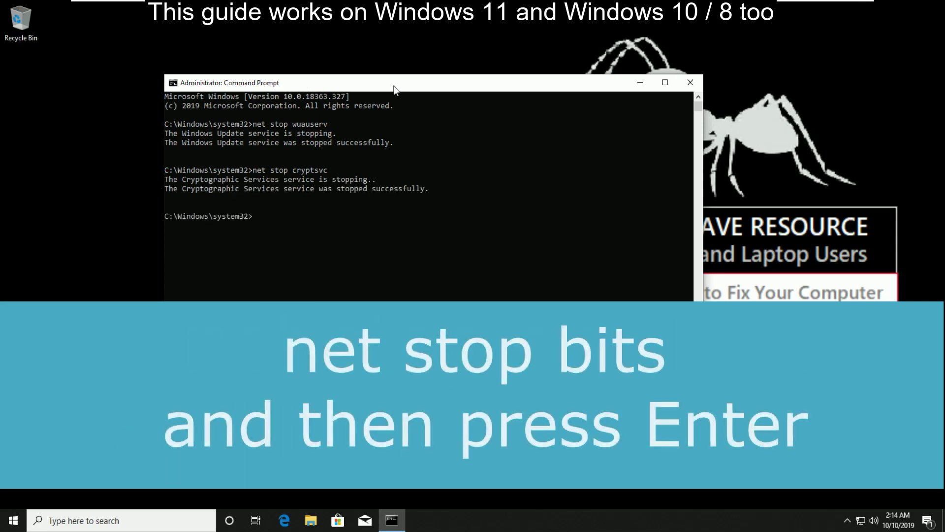
pyautogui.write('net stop')
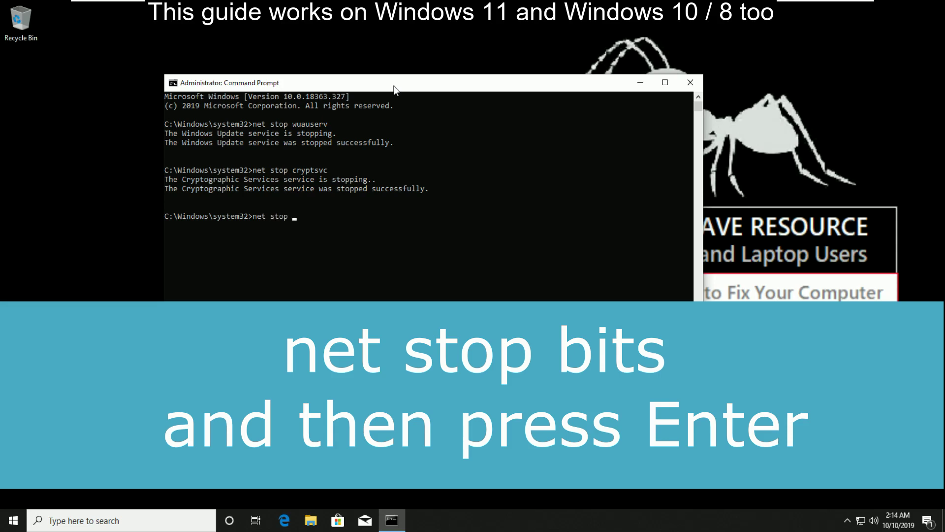
pyautogui.write(' bits')
pyautogui.press('Return')
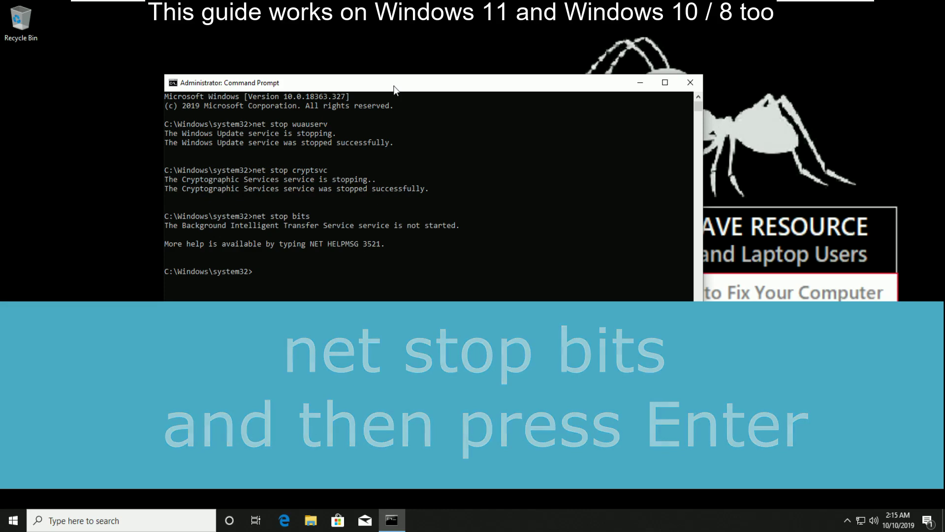
# Step: Run net stop msiserver for Windows Installer, then begin typing net stop appidsvc
pyautogui.write('n')
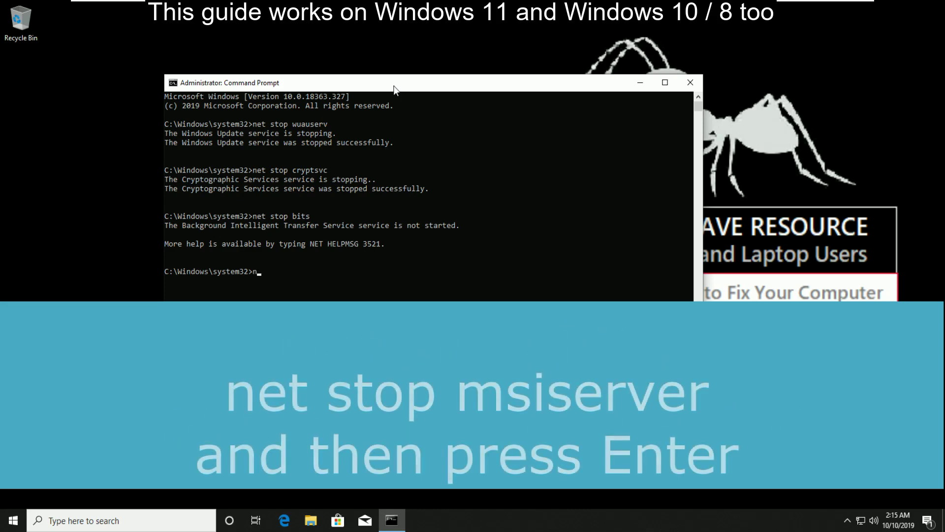
pyautogui.write('et sto')
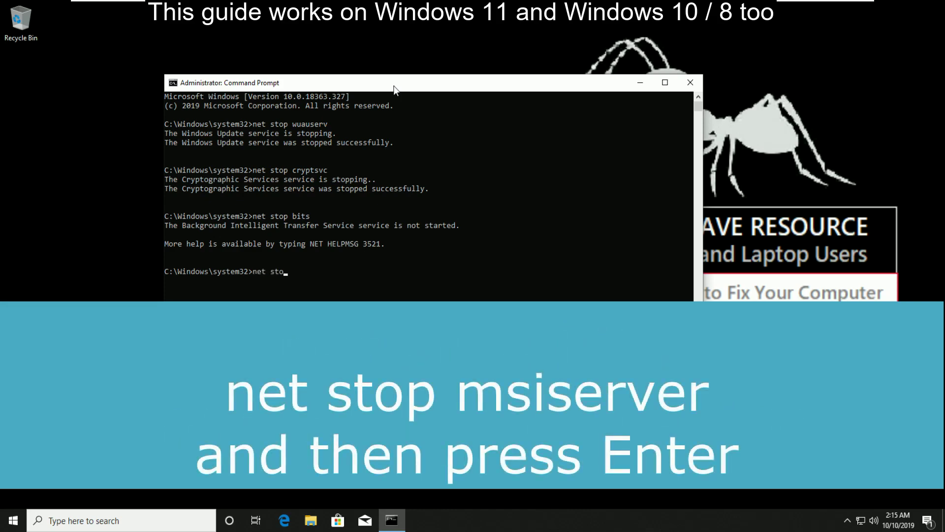
pyautogui.write('p mi')
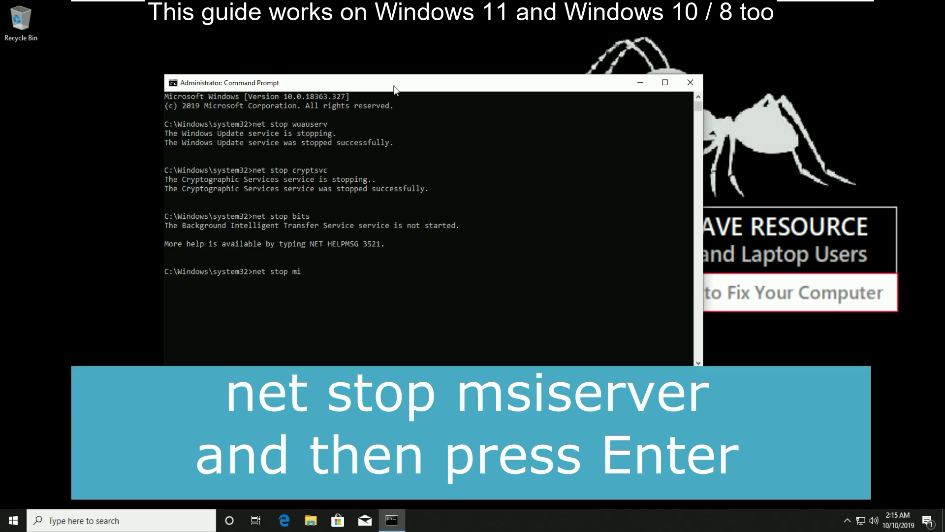
pyautogui.press('BackSpace')
pyautogui.write('siserver')
pyautogui.press('Return')
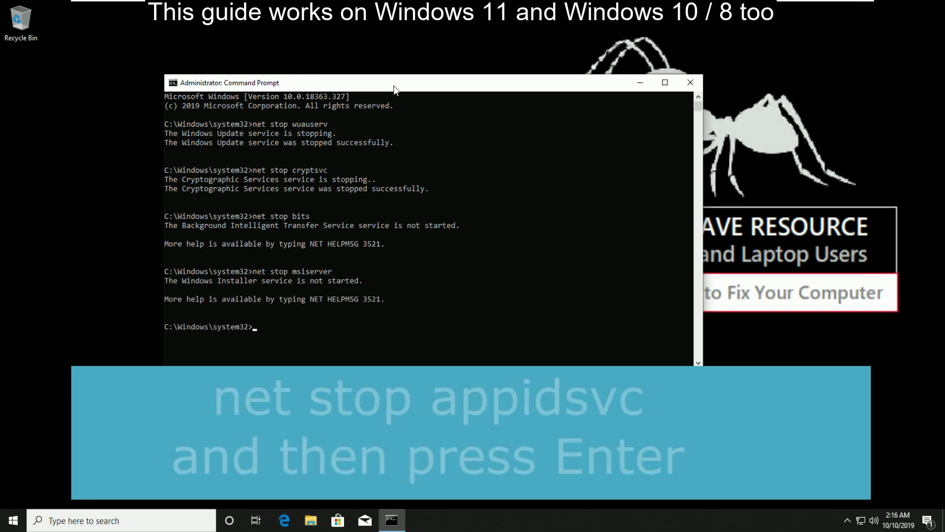
pyautogui.write('net')
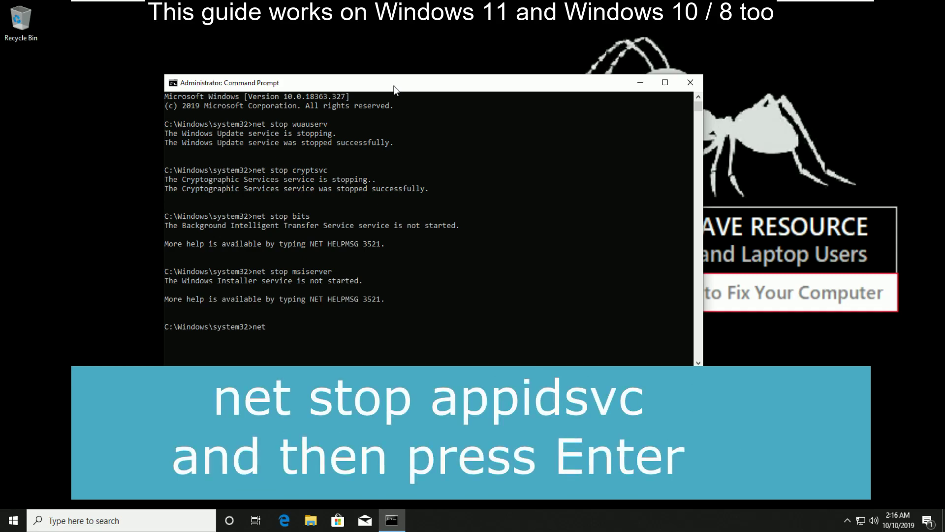
pyautogui.write(' stop appidsvc')
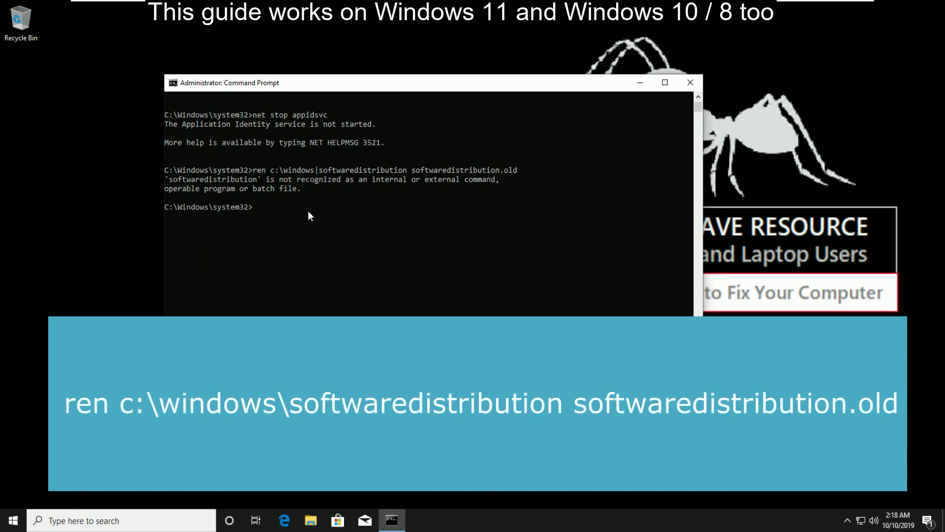
# Step: Use ren to add '.old' to C:\Windows\SoftwareDistribution and C:\Windows\System32\catroot2
pyautogui.write('ren c:\\windows\\softwaredistribution softwaredistributi')
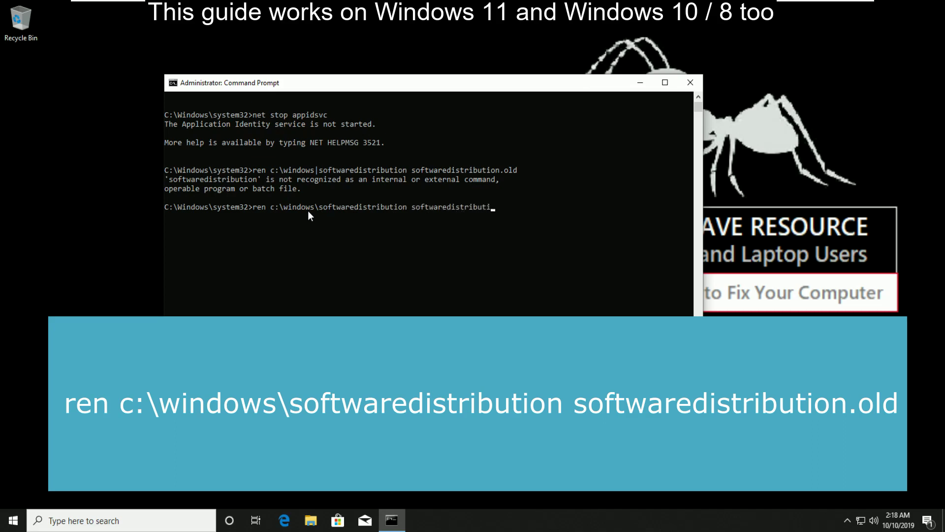
pyautogui.write('on.old')
pyautogui.press('Return')
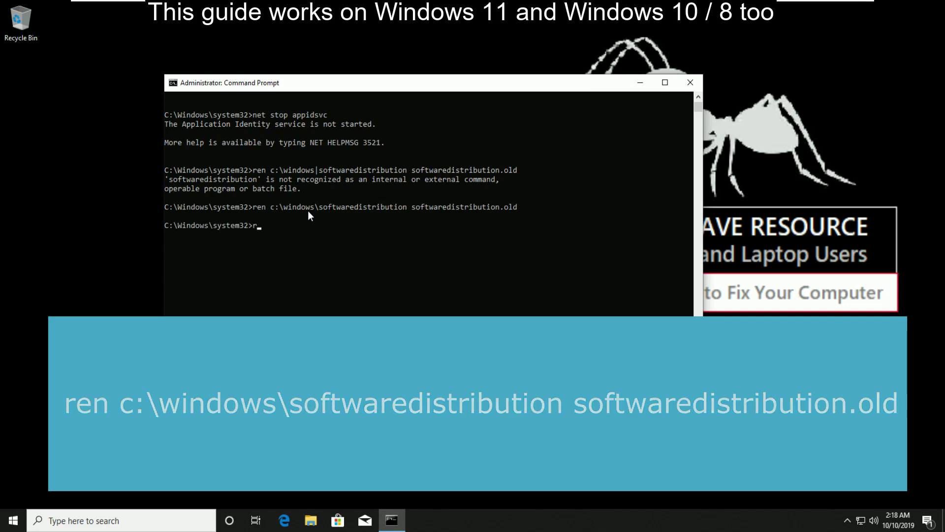
pyautogui.write('ren ')
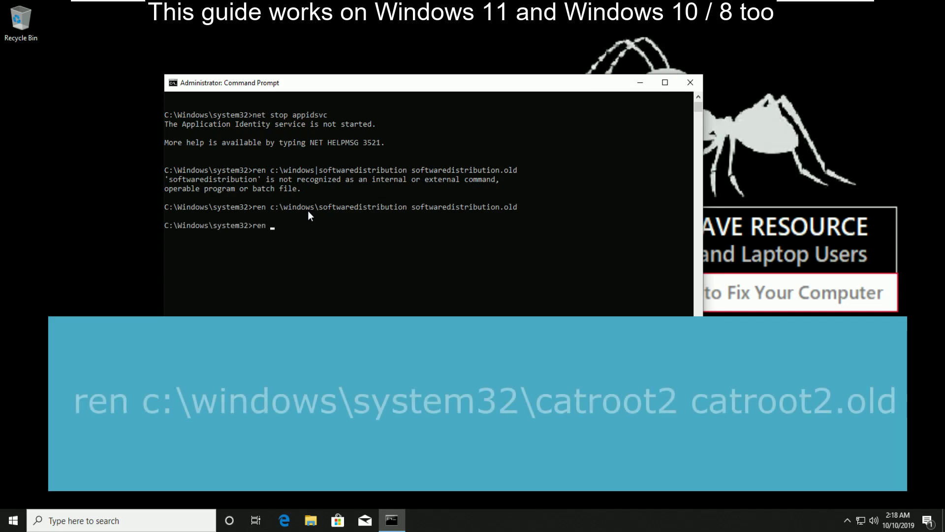
pyautogui.write('c:\\windows\\')
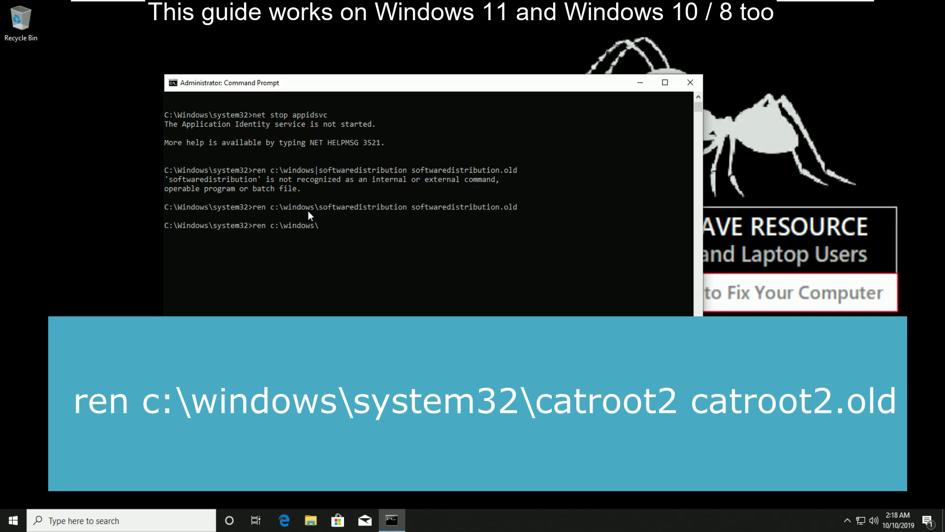
pyautogui.write('system32\\catroot2 catroot')
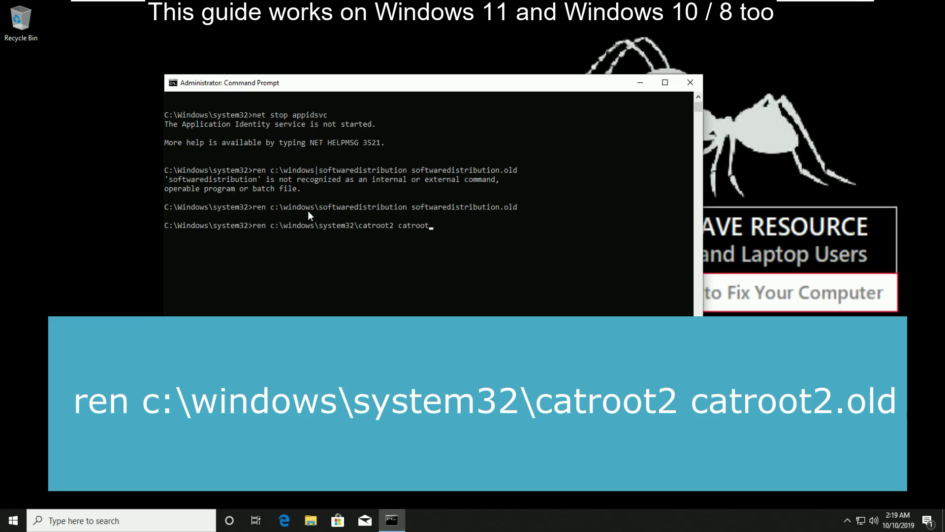
pyautogui.write('2.old')
pyautogui.press('Return')
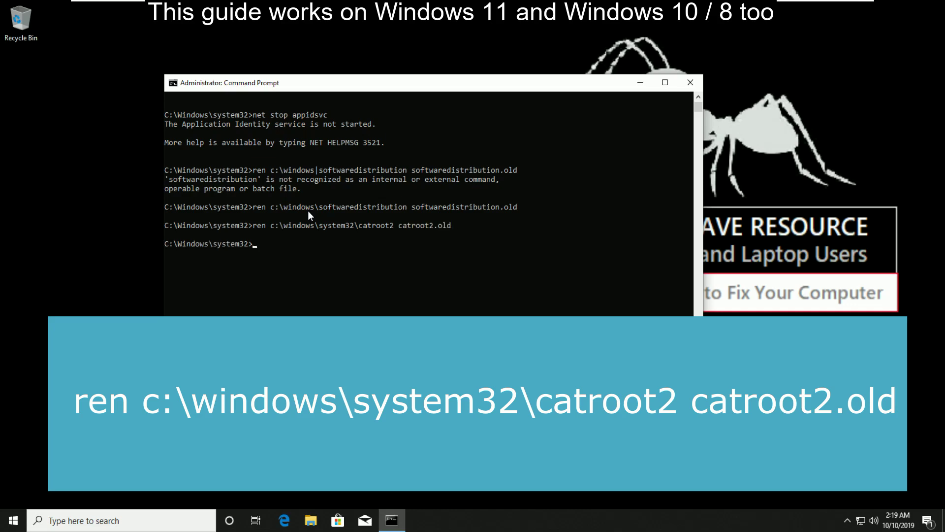
pyautogui.scroll(-2, 429, 202)
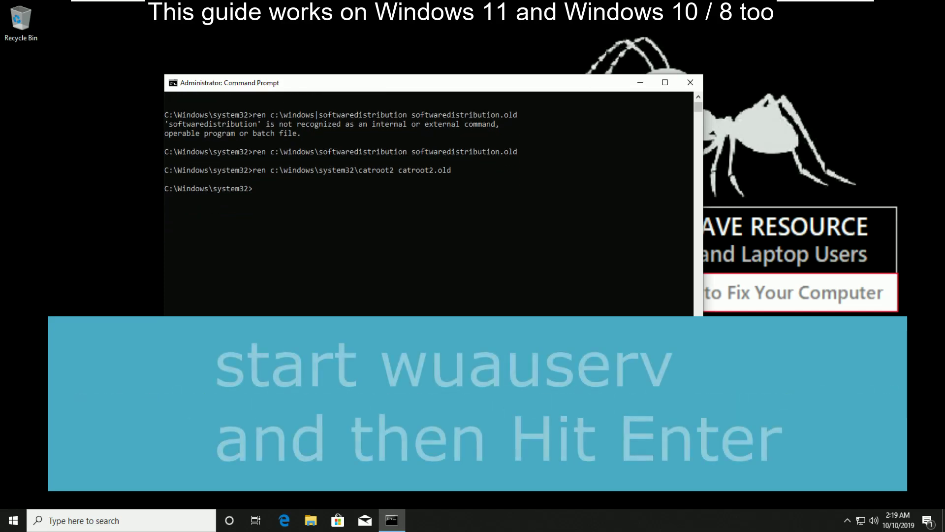
# Step: Restart the wuauserv, cryptsvc, bits, msiserver and appidsvc services with net start
pyautogui.write('net')
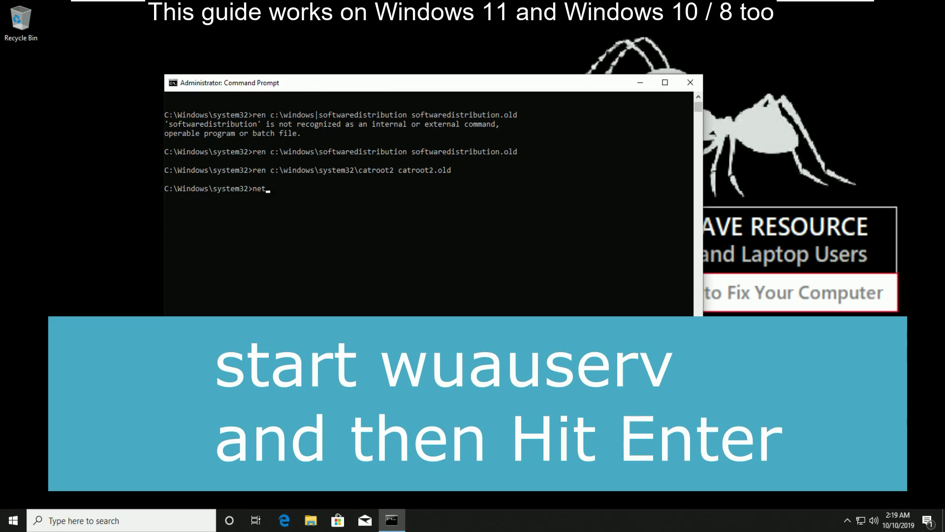
pyautogui.write(' start wuauserv')
pyautogui.press('Return')
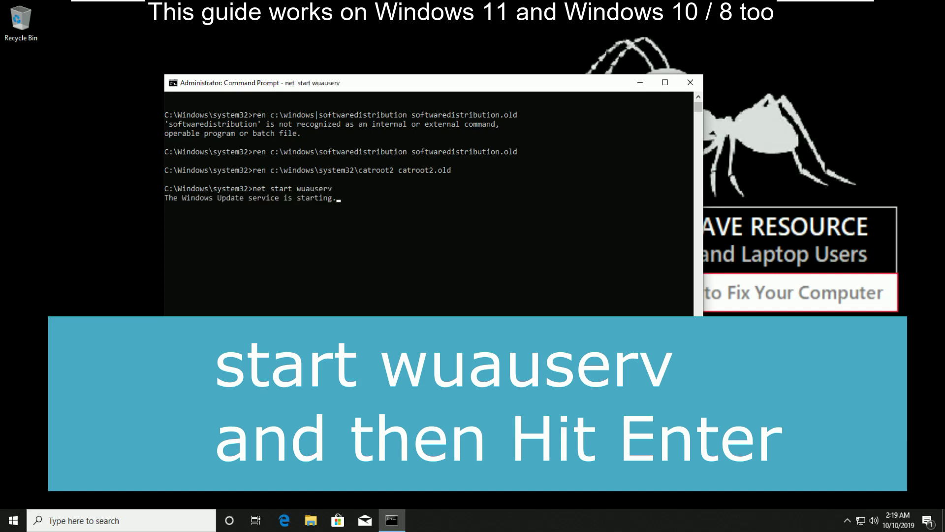
pyautogui.write('net')
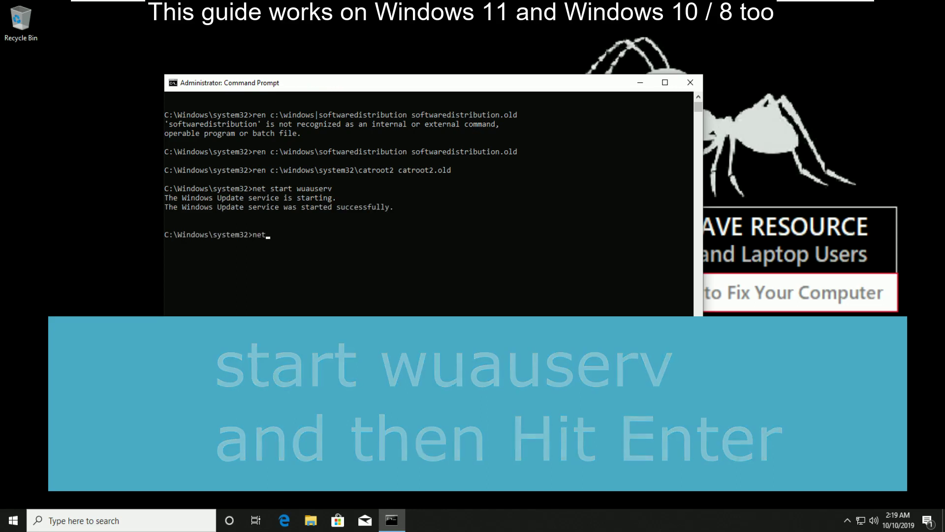
pyautogui.write(' st')
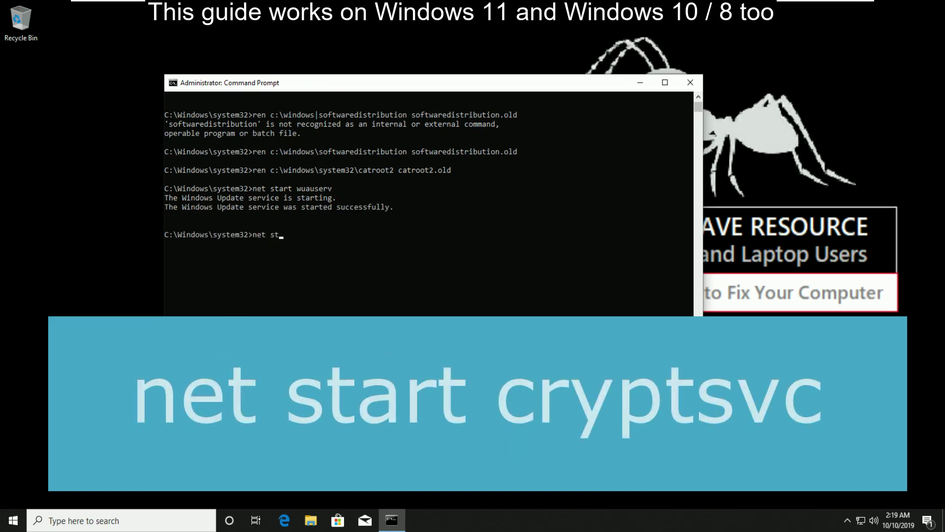
pyautogui.write('art cry')
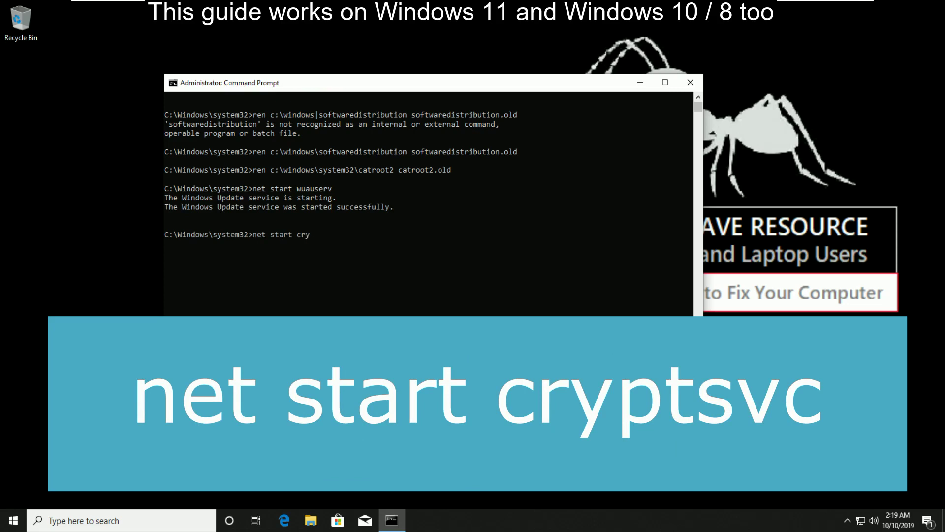
pyautogui.write('ptsvc')
pyautogui.press('Return')
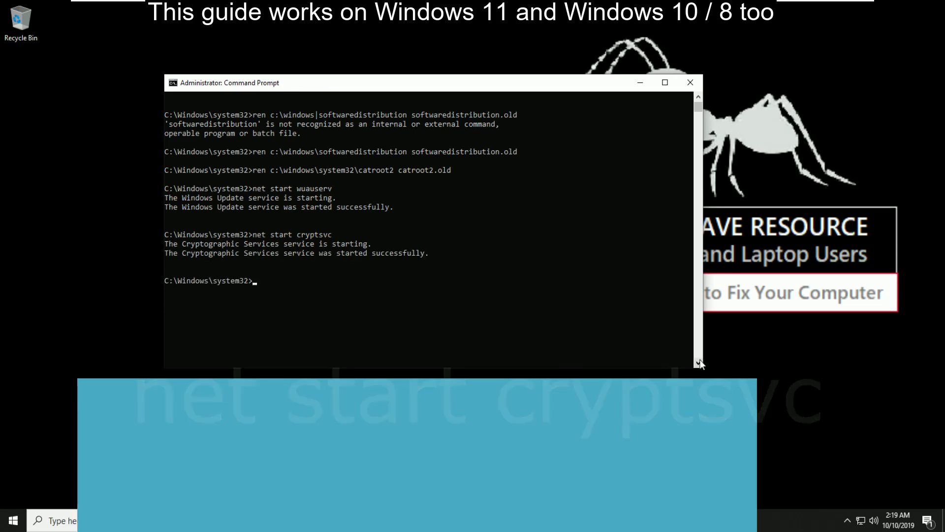
pyautogui.write('net star')
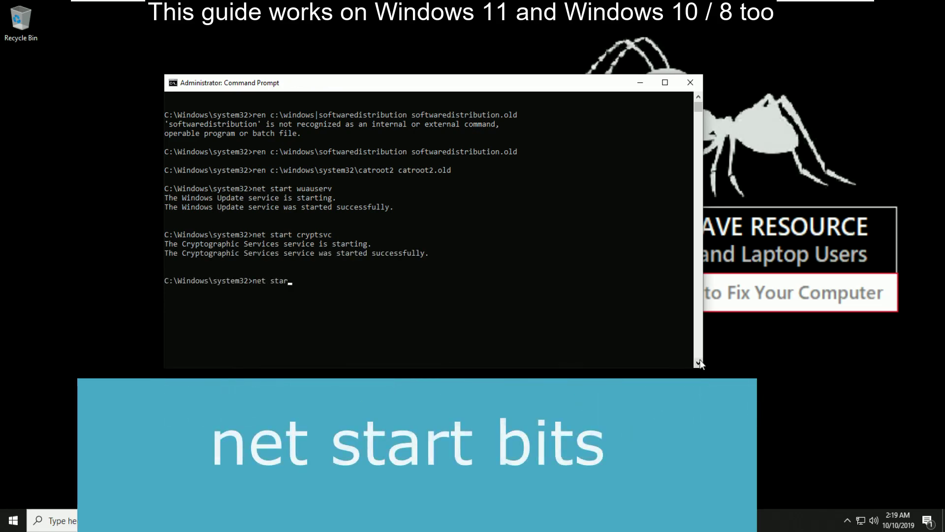
pyautogui.write('t bi')
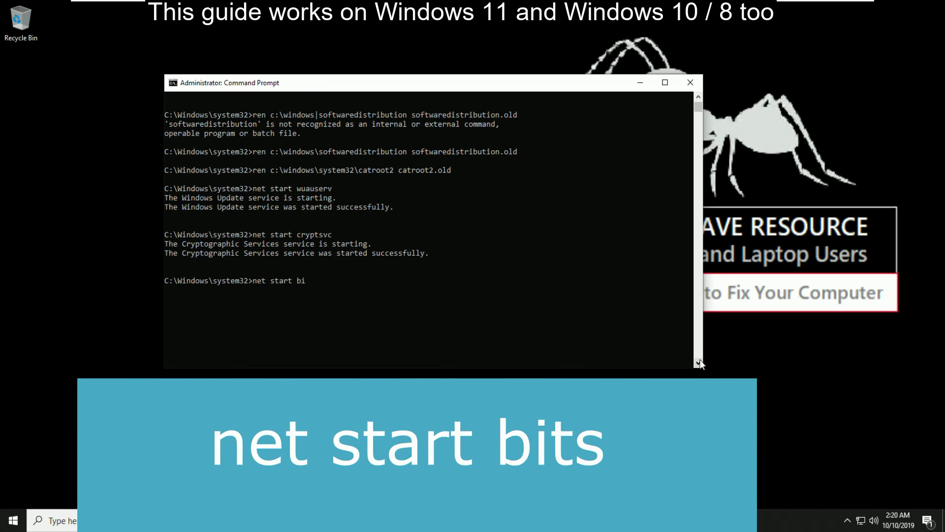
pyautogui.write('ts')
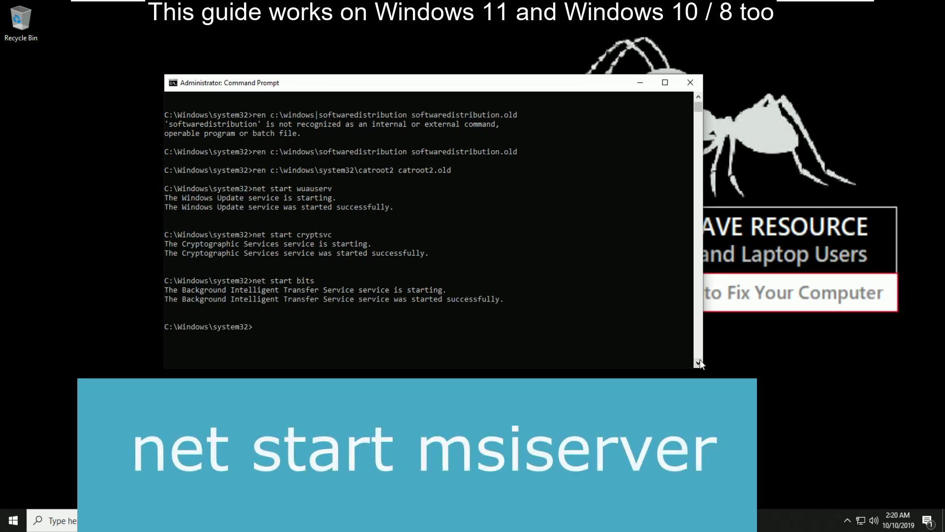
pyautogui.write('et start msiserver')
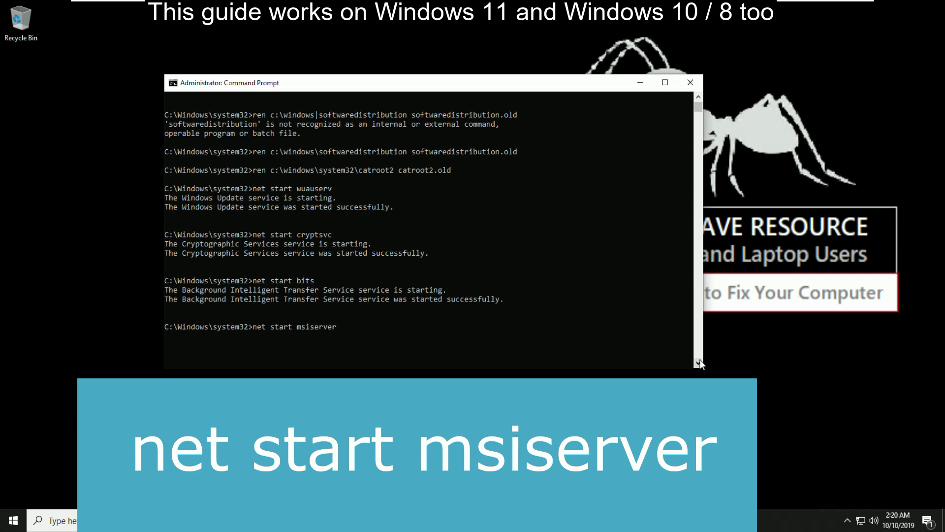
pyautogui.press('Return')
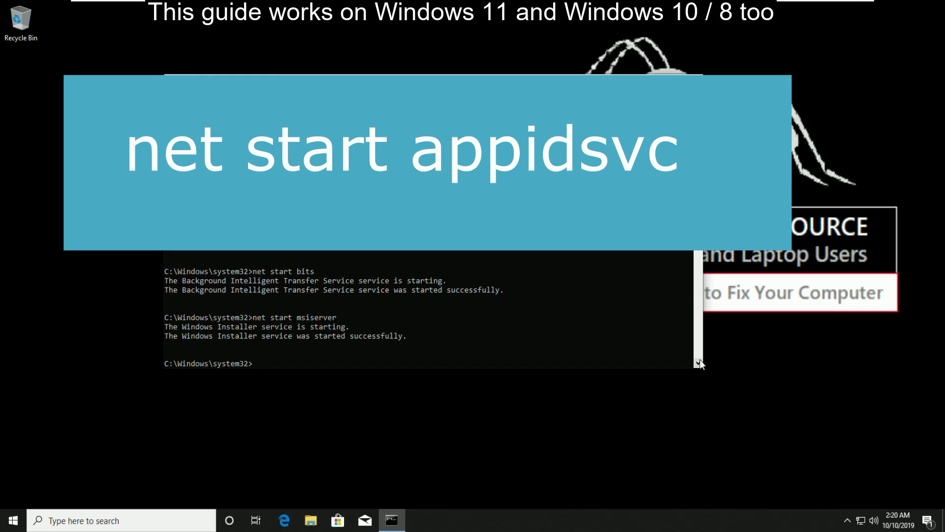
pyautogui.write('net start appidsvc')
pyautogui.press('Return')
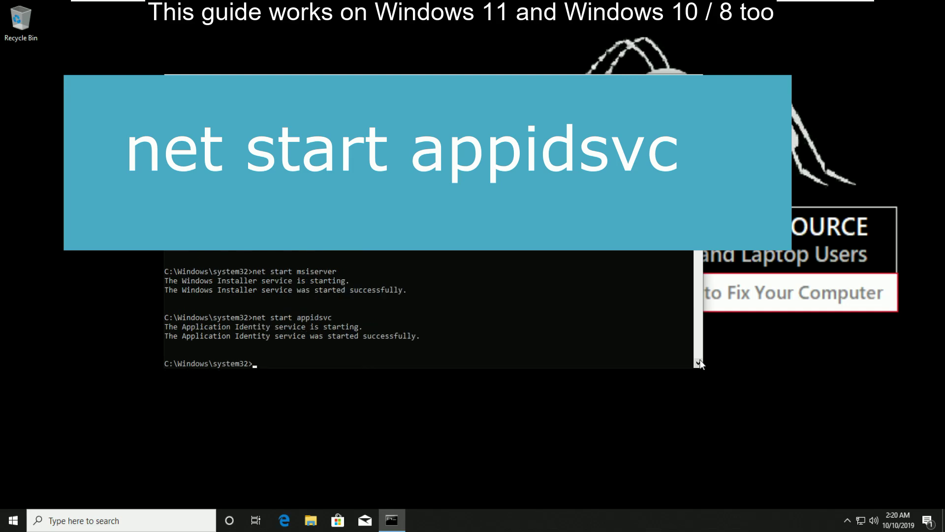
# Step: Close Command Prompt with the exit command
pyautogui.write('exit')
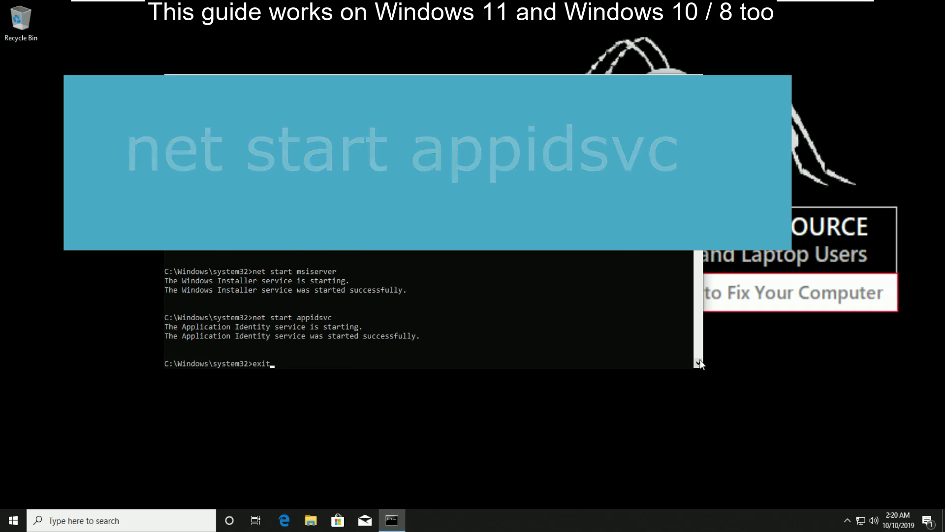
pyautogui.scroll(-5, 699, 362)
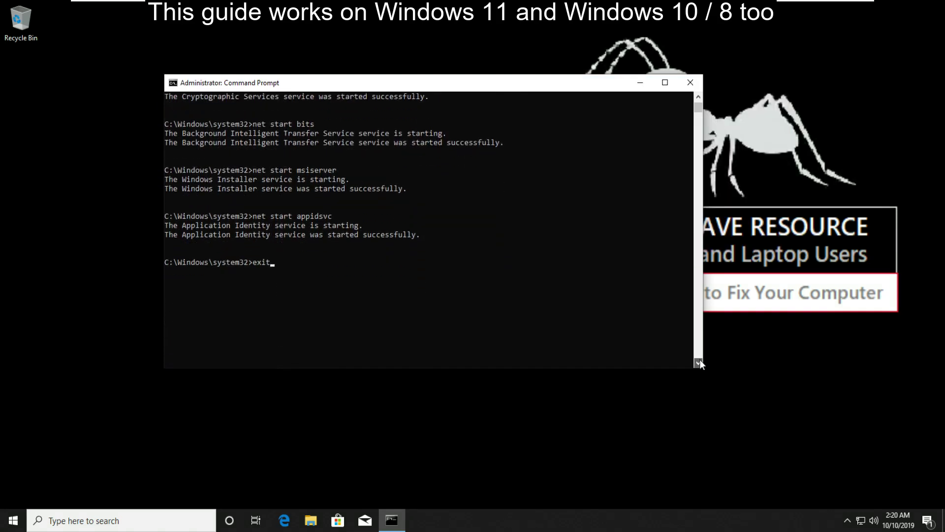
pyautogui.press('Return')
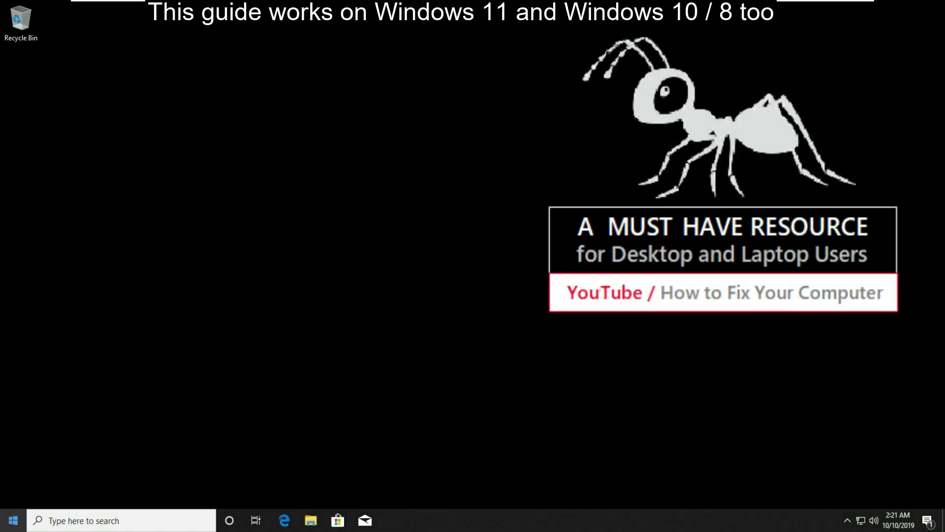
# Step: Launch Windows PowerShell as administrator from a Start search and approve elevation
pyautogui.click(14, 520)
pyautogui.write('po')
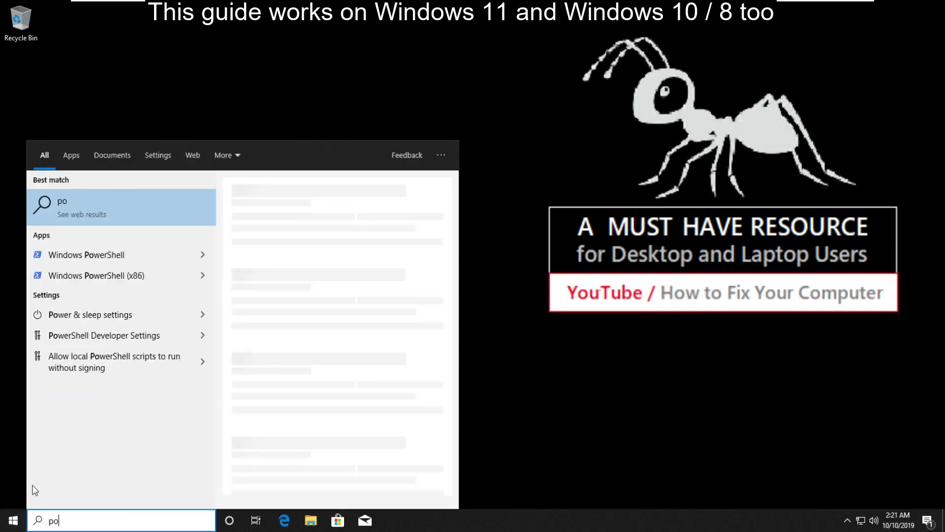
pyautogui.write('wersh')
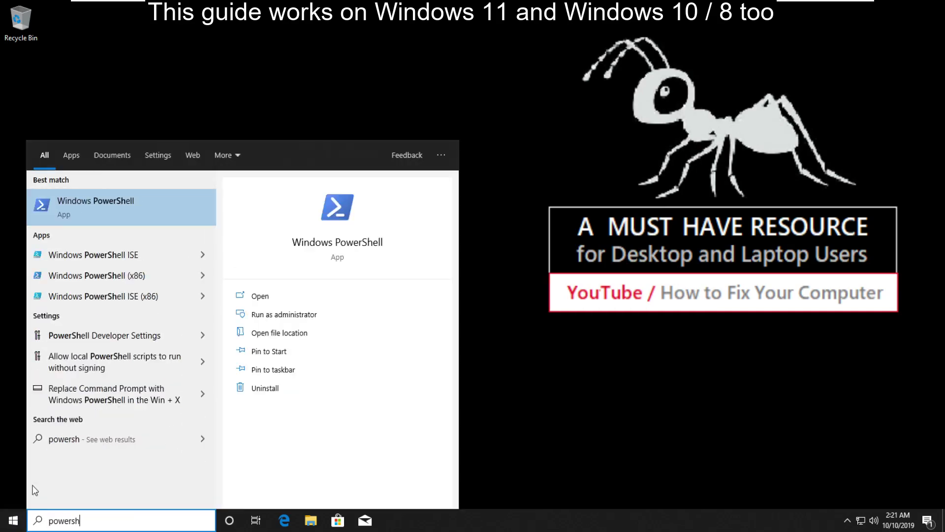
pyautogui.rightClick(95, 211)
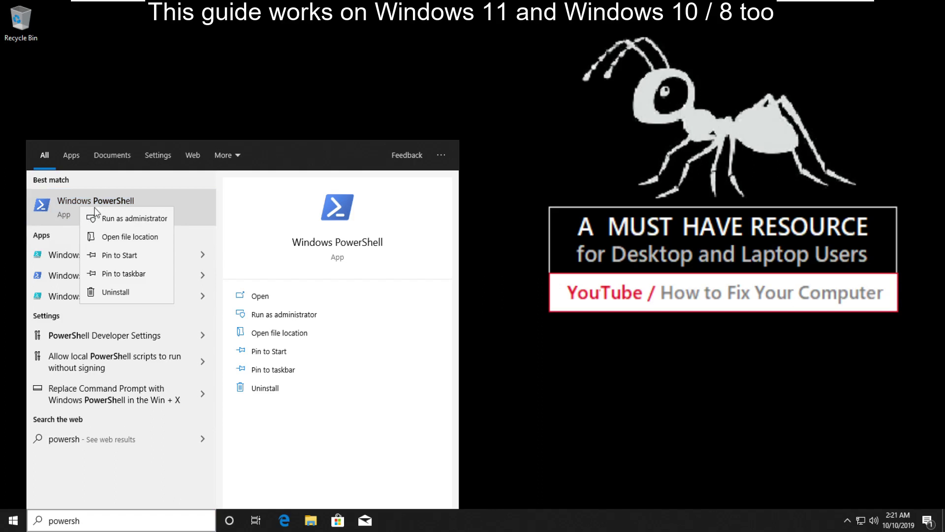
pyautogui.click(132, 217)
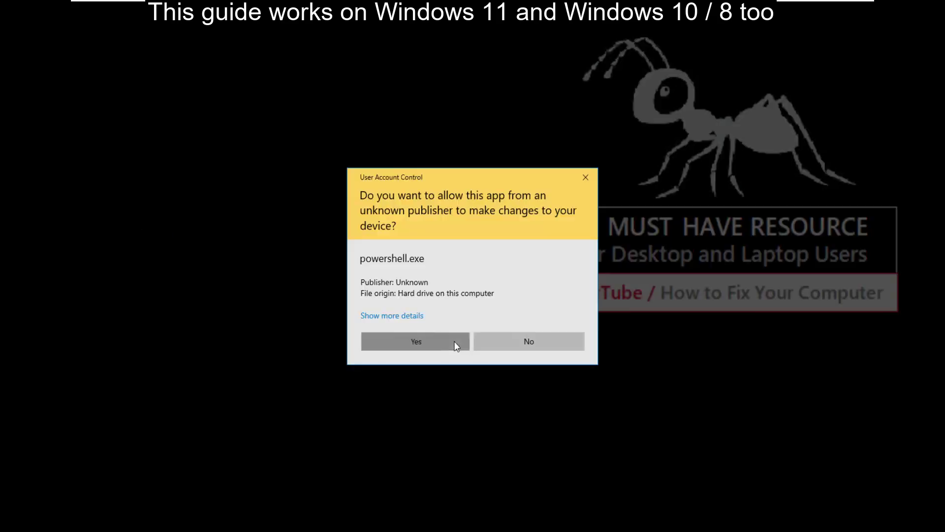
pyautogui.click(454, 341)
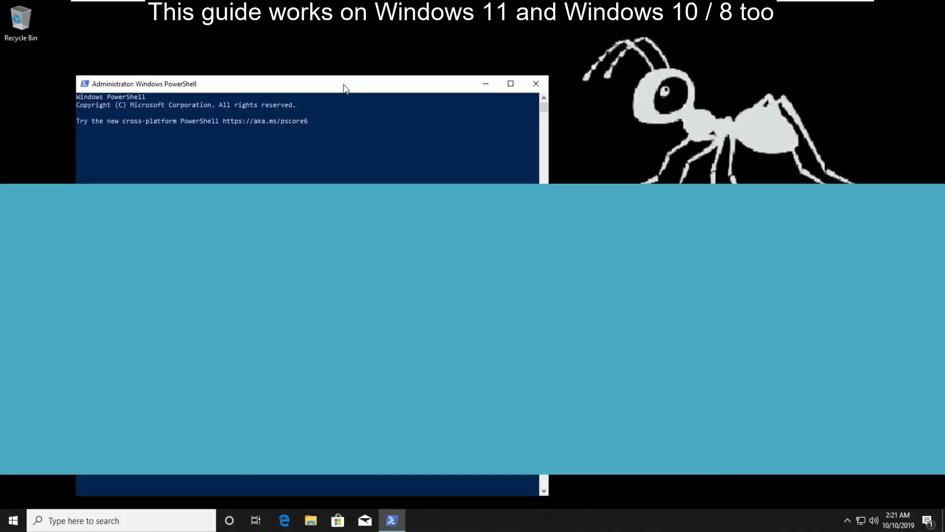
# Step: Run wuauclt.exe /updatenow in PowerShell
pyautogui.moveTo(346, 83); pyautogui.dragTo(512, 56)
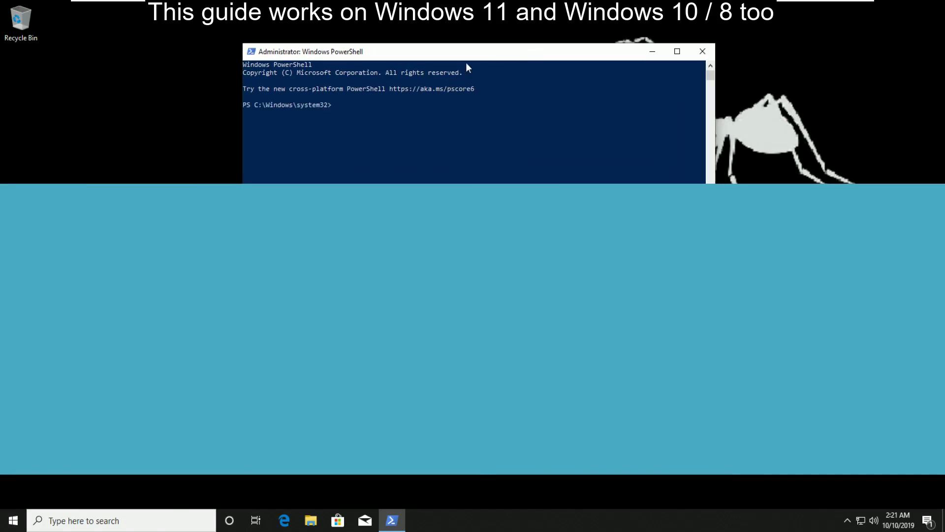
pyautogui.write('wua')
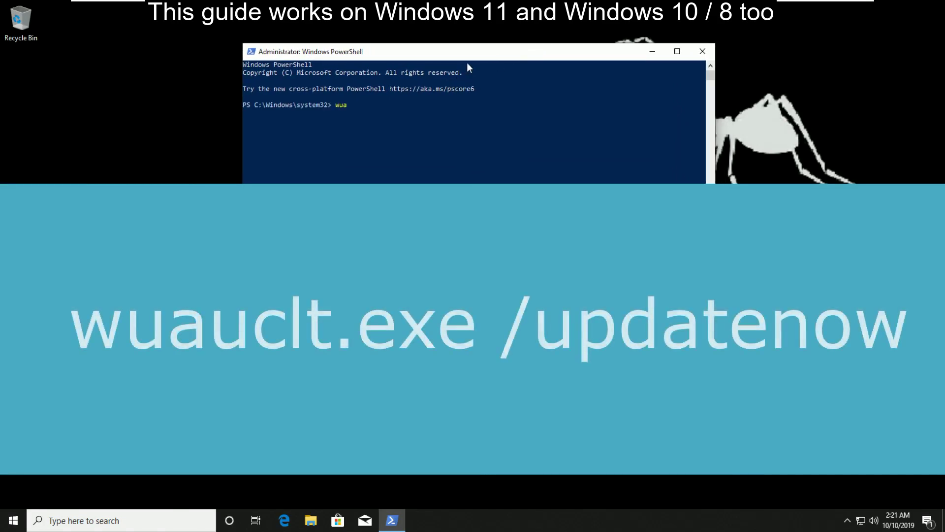
pyautogui.write('uclt')
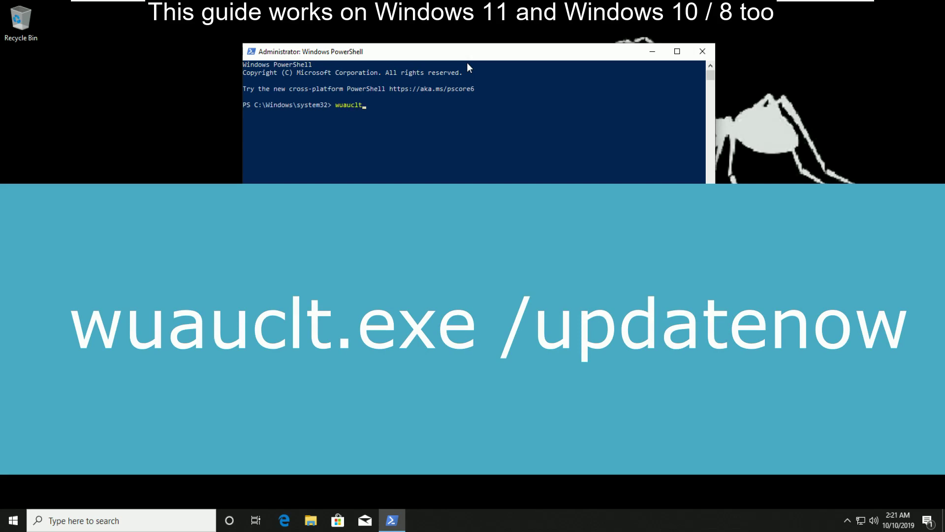
pyautogui.write('.exe /updatenow')
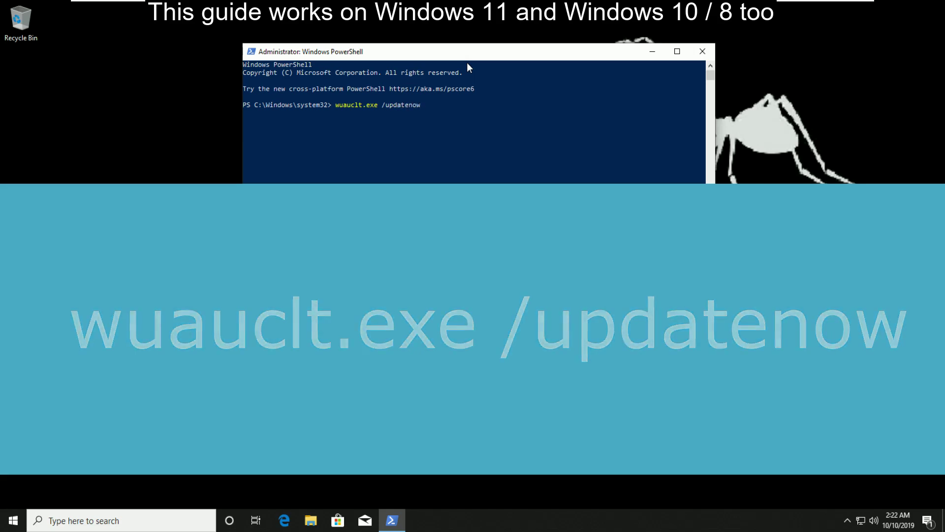
pyautogui.press('Return')
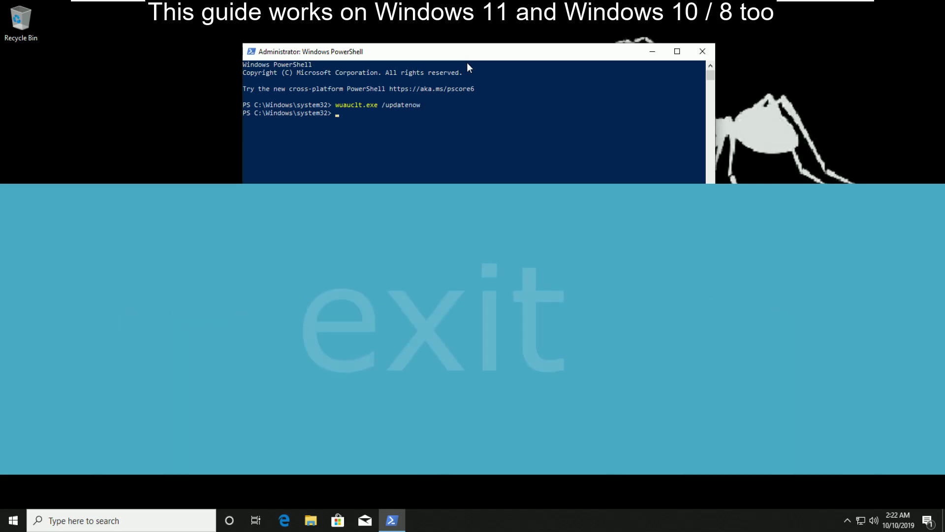
# Step: Exit PowerShell, then restart into advanced startup from the Recovery options settings page
pyautogui.write('exit')
pyautogui.press('Return')
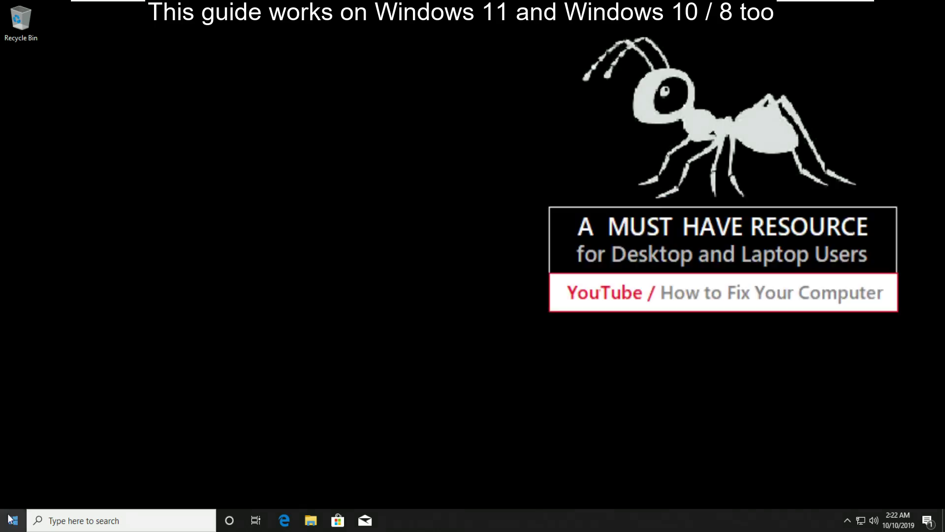
pyautogui.click(12, 518)
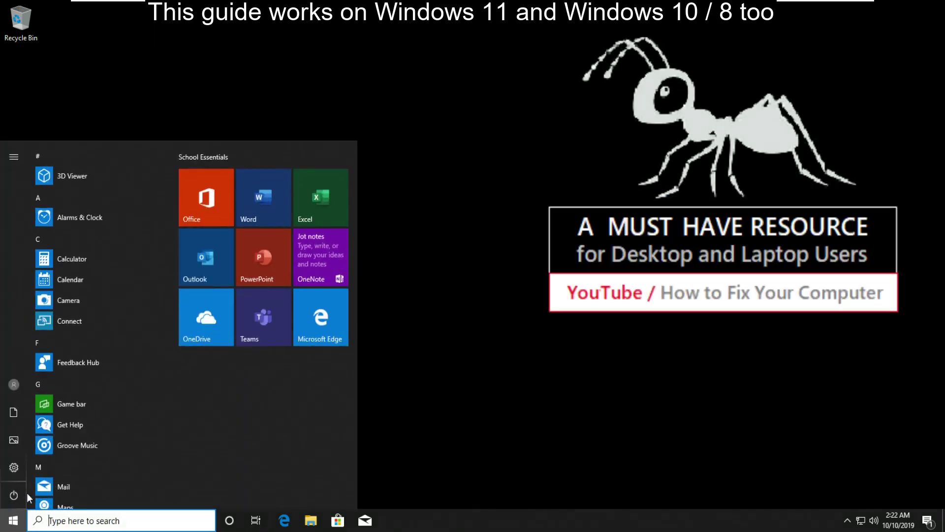
pyautogui.write('reco')
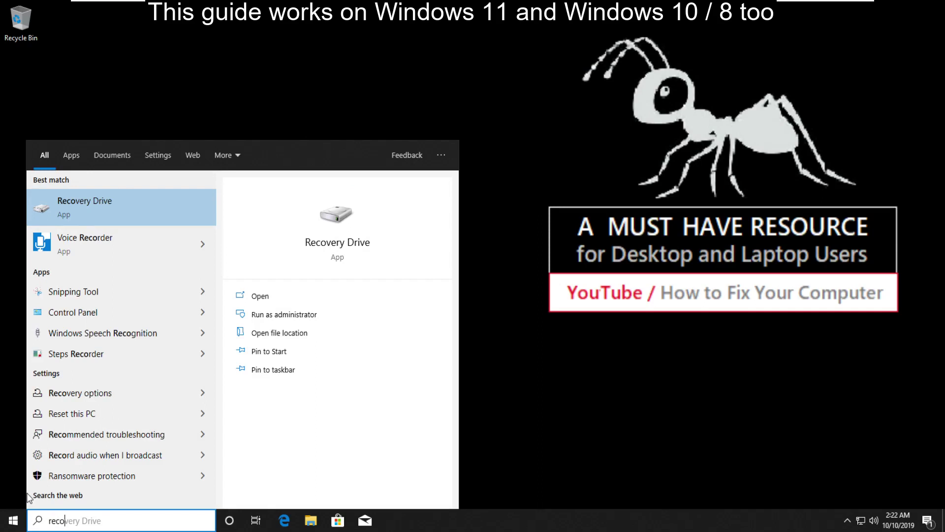
pyautogui.write('ver')
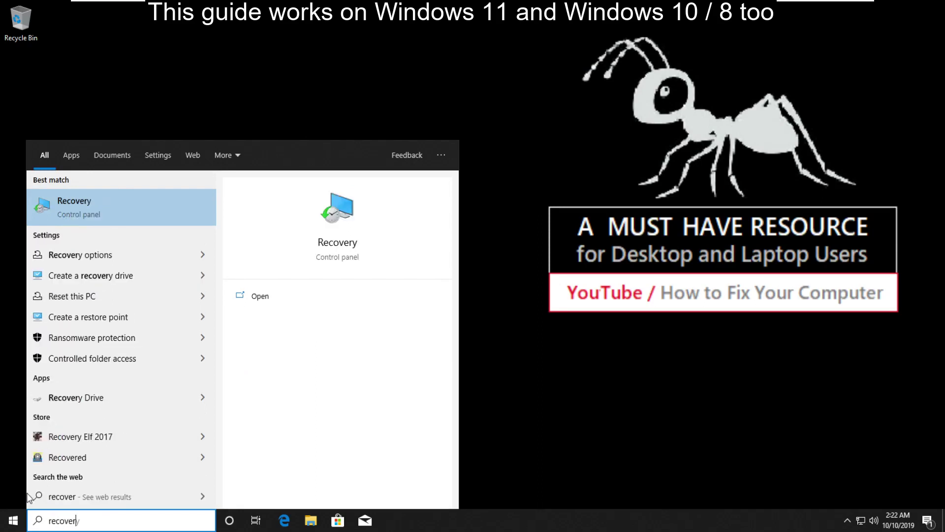
pyautogui.write('y op')
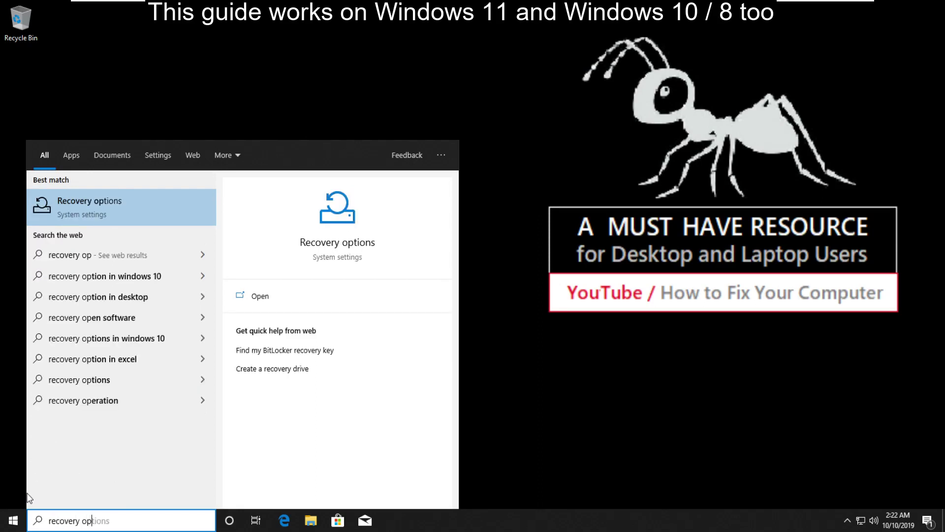
pyautogui.click(106, 201)
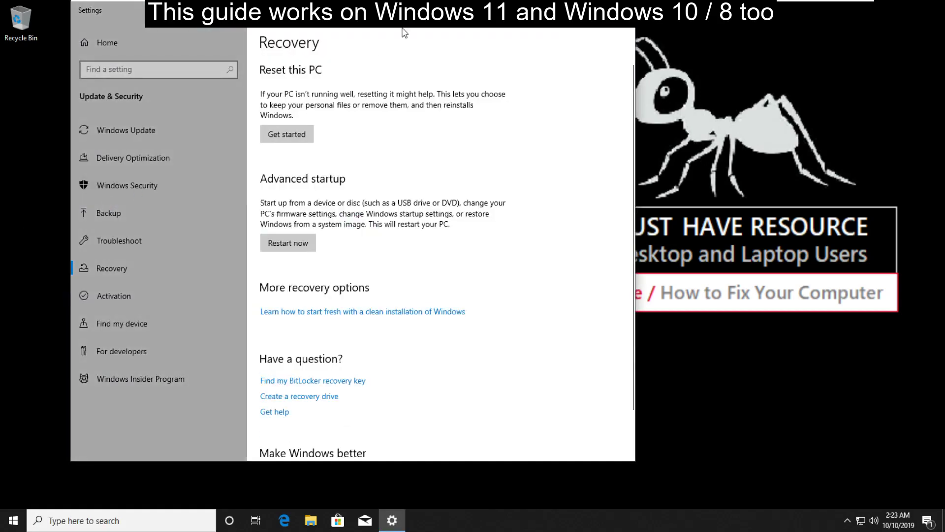
pyautogui.click(288, 242)
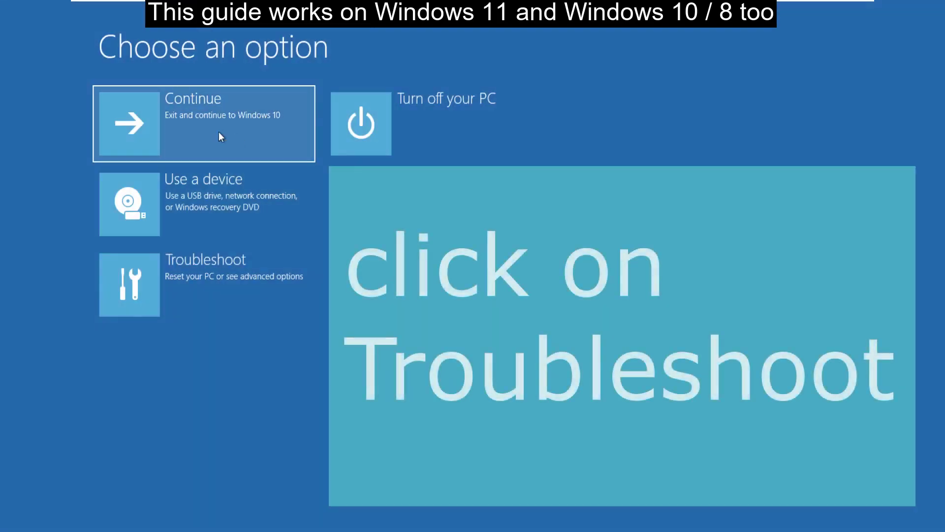
# Step: Go to Troubleshoot > Advanced options > Startup Settings and restart to boot into Safe Mode
pyautogui.click(220, 278)
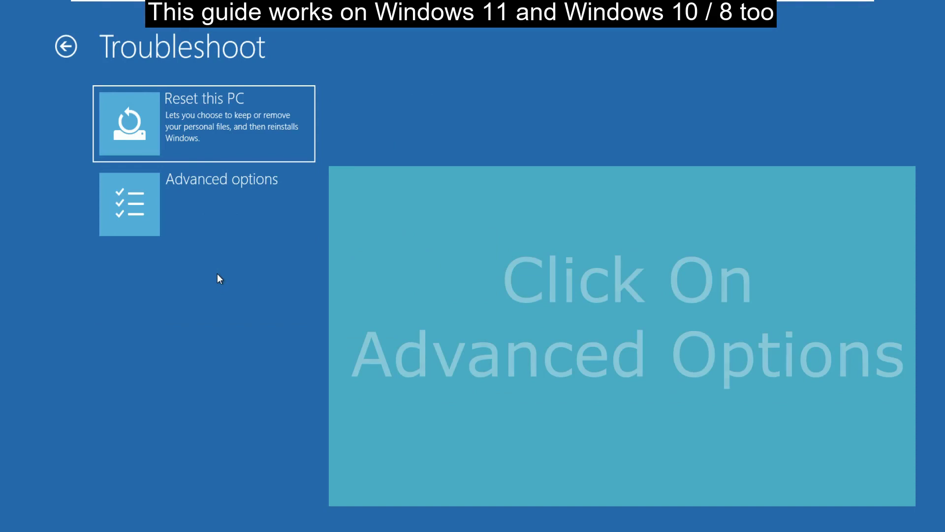
pyautogui.click(208, 200)
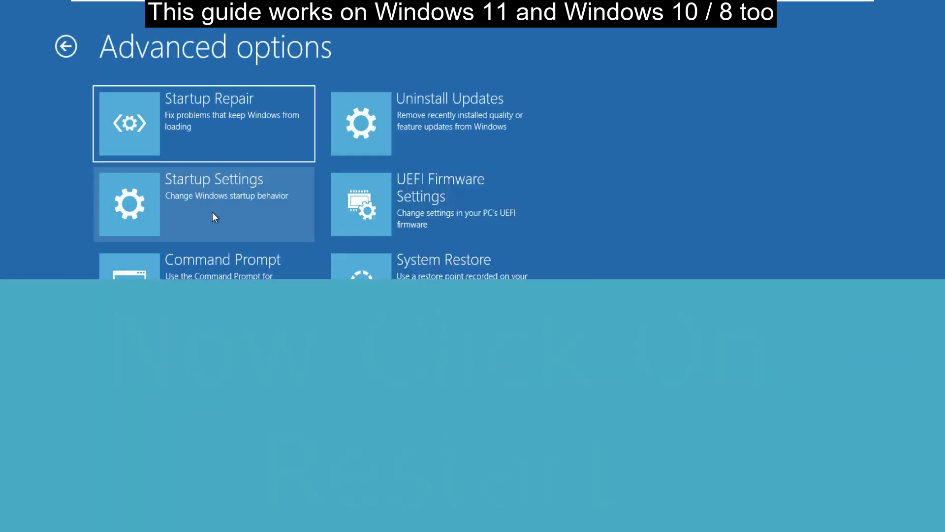
pyautogui.click(212, 211)
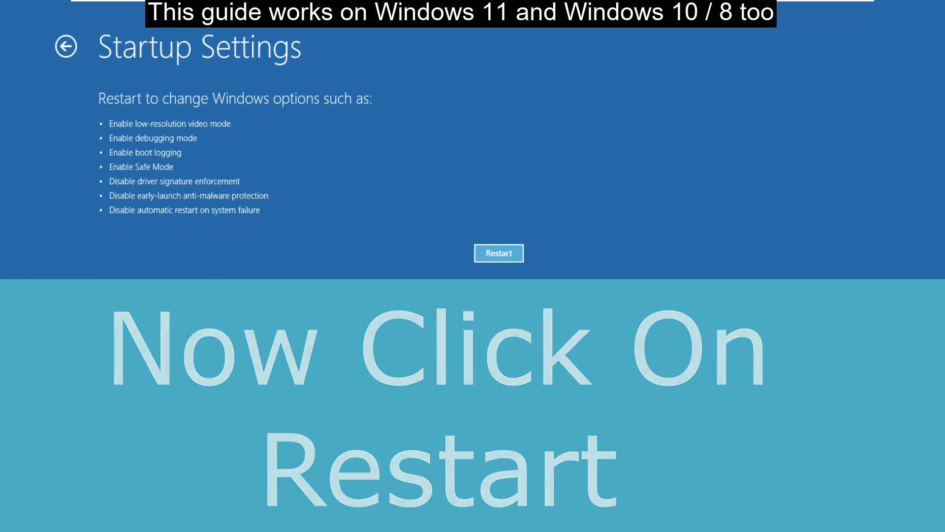
pyautogui.click(499, 253)
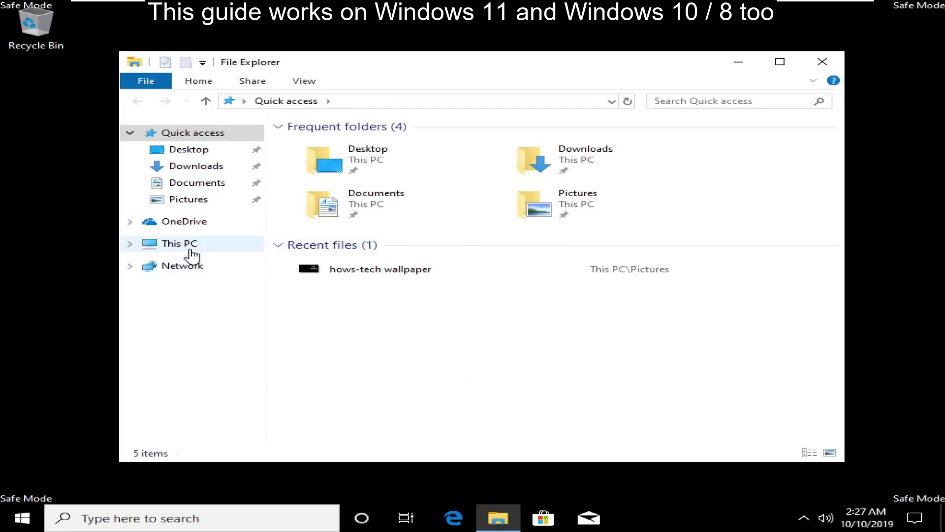
# Step: Delete all five items inside C:\Windows\SoftwareDistribution in File Explorer
pyautogui.click(191, 252)
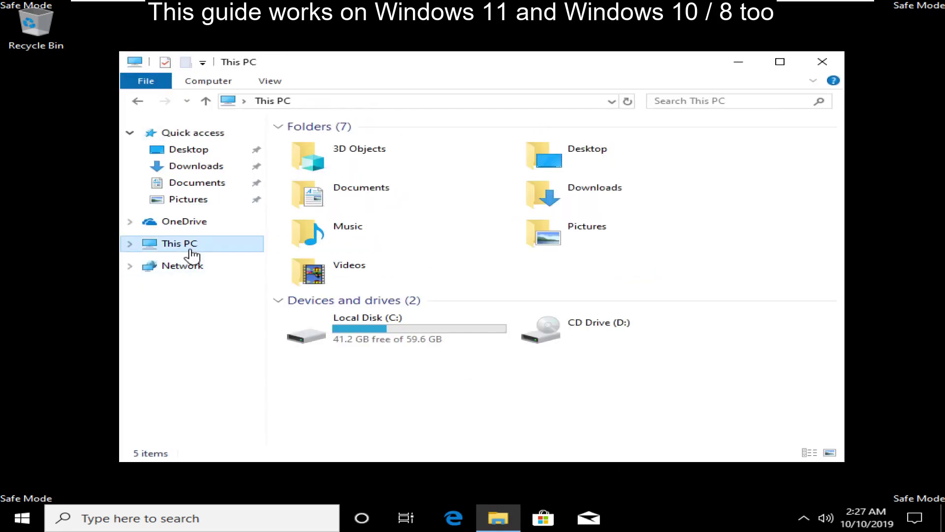
pyautogui.doubleClick(433, 345)
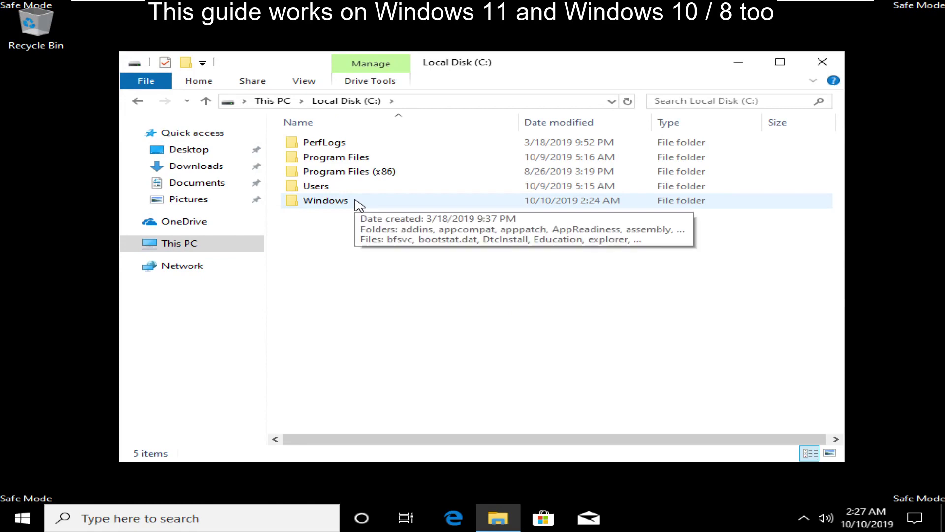
pyautogui.doubleClick(360, 205)
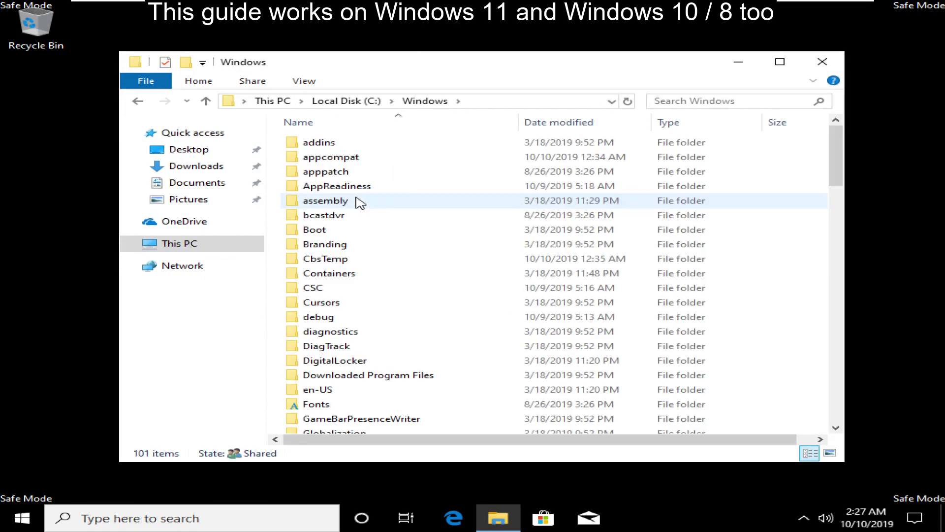
pyautogui.scroll(-19, 359, 202)
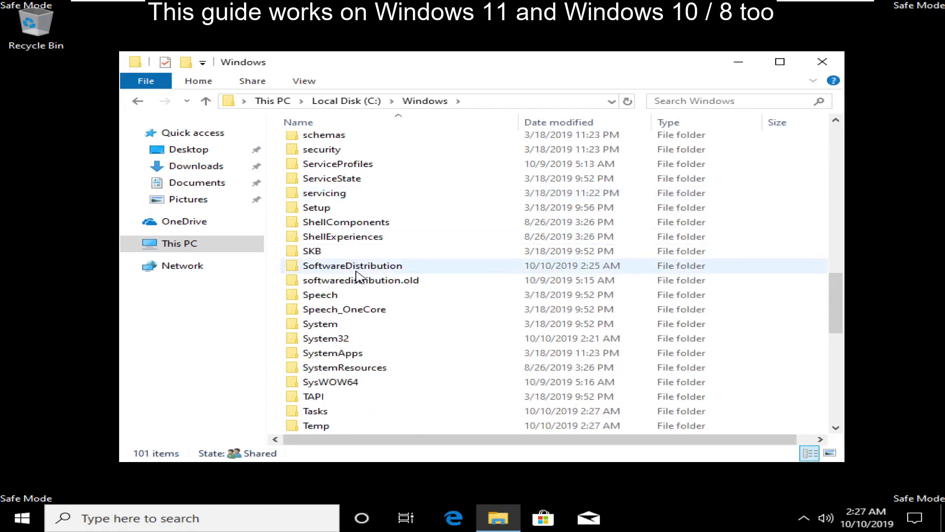
pyautogui.doubleClick(355, 270)
pyautogui.moveTo(355, 269); pyautogui.dragTo(337, 143)
pyautogui.rightClick(329, 183)
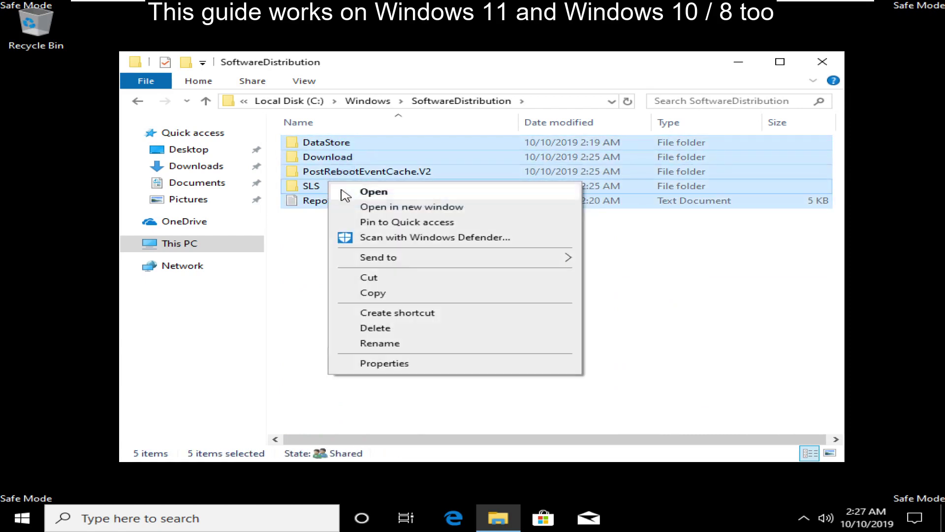
pyautogui.click(399, 328)
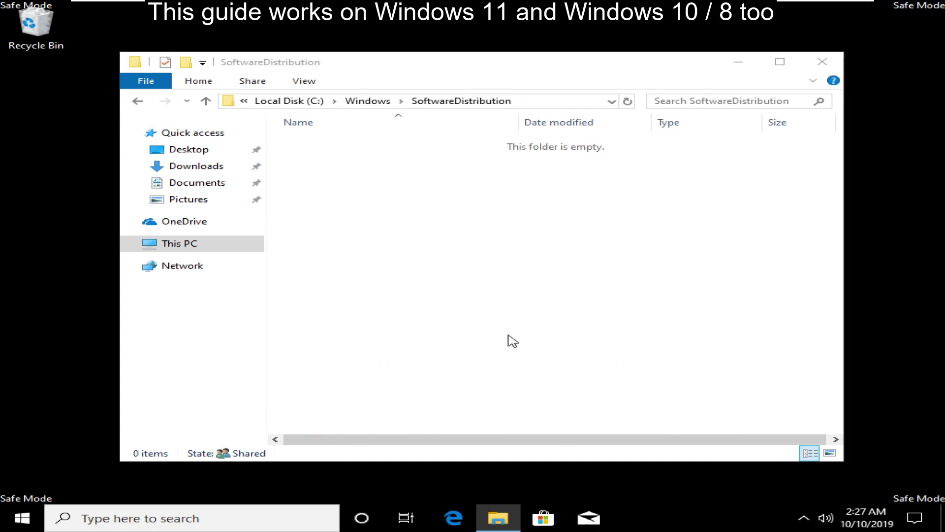
# Step: Close File Explorer and restart the PC from the Start menu power options
pyautogui.click(823, 63)
pyautogui.click(823, 64)
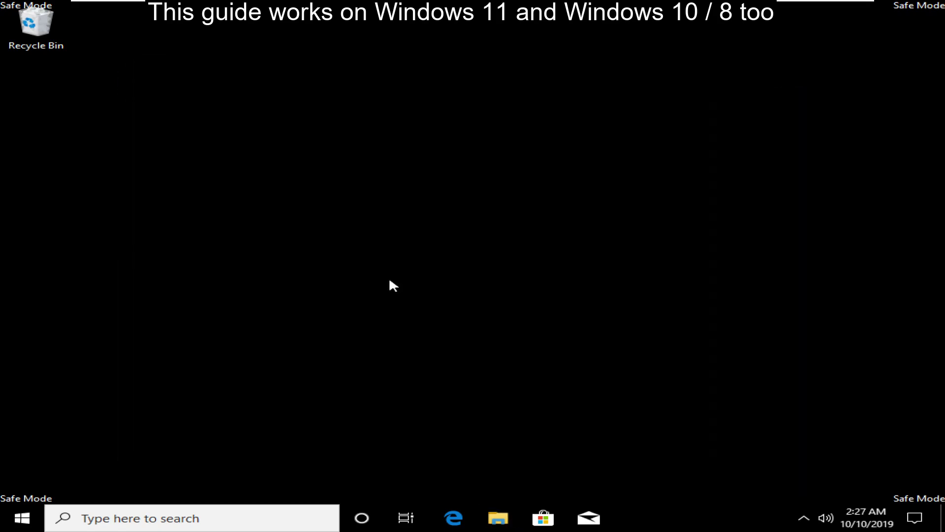
pyautogui.click(20, 517)
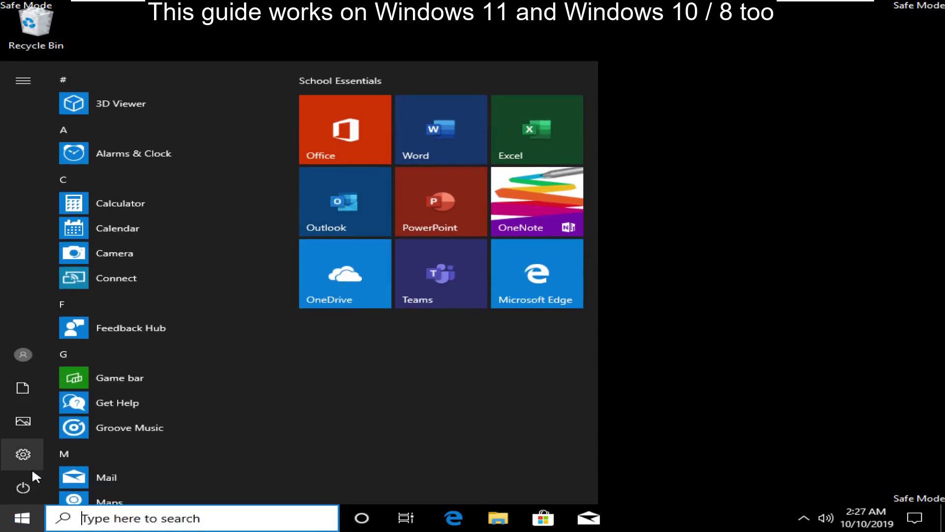
pyautogui.click(27, 486)
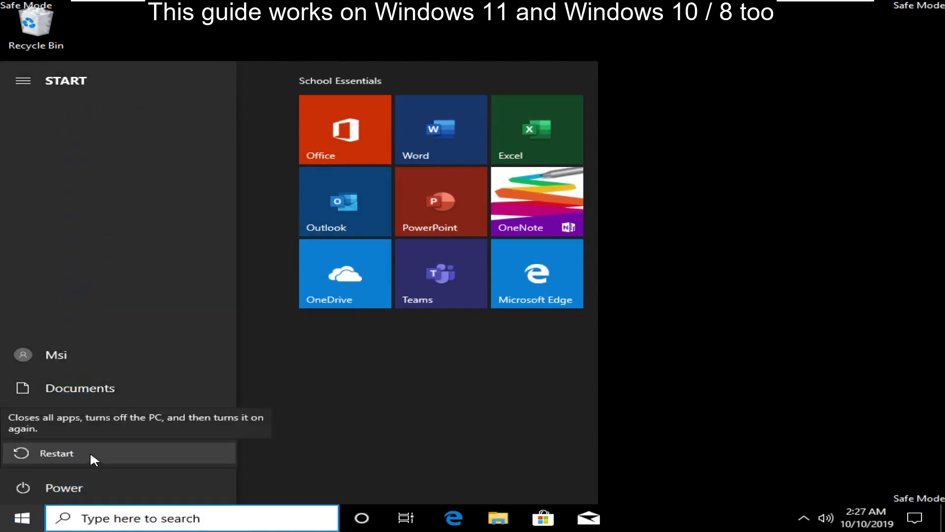
pyautogui.click(90, 454)
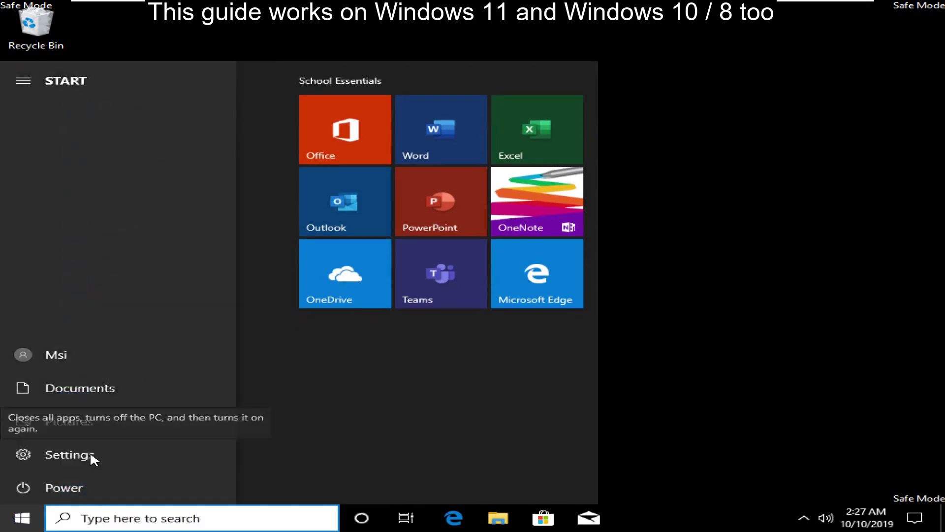